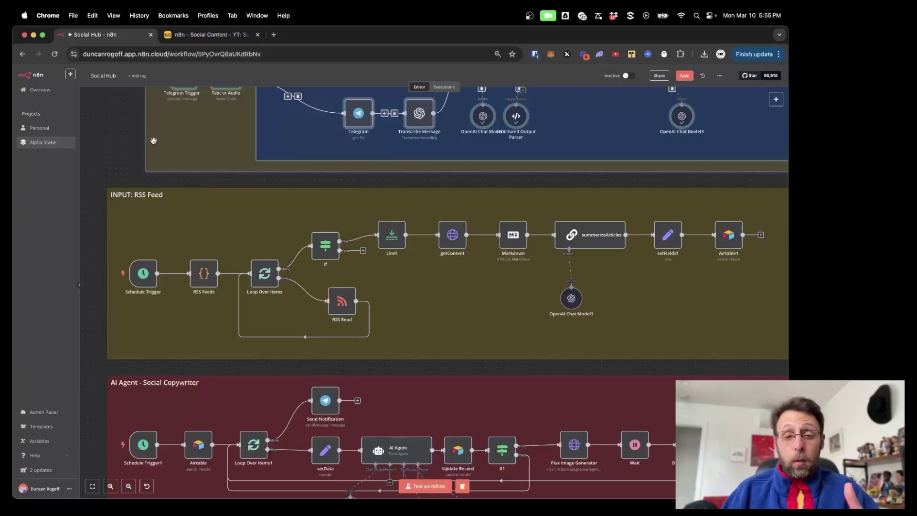
- Switch to the Airtable Social Content base and view the available socialChannels options for the Warriors Game Highlights post
left_click(206, 34)
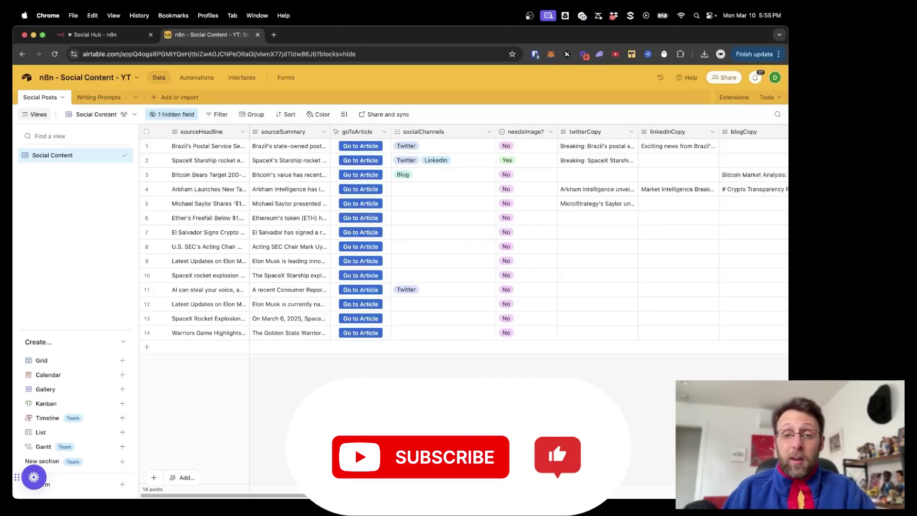
left_click(422, 333)
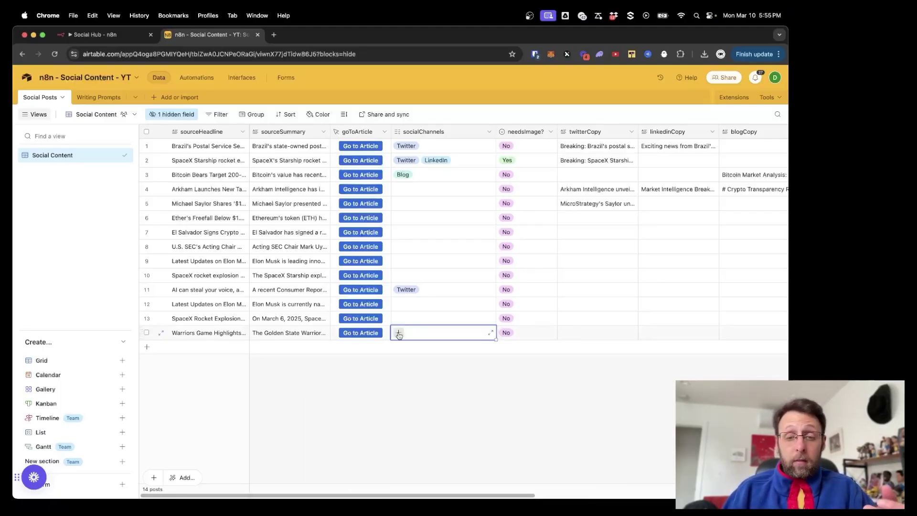
left_click(399, 333)
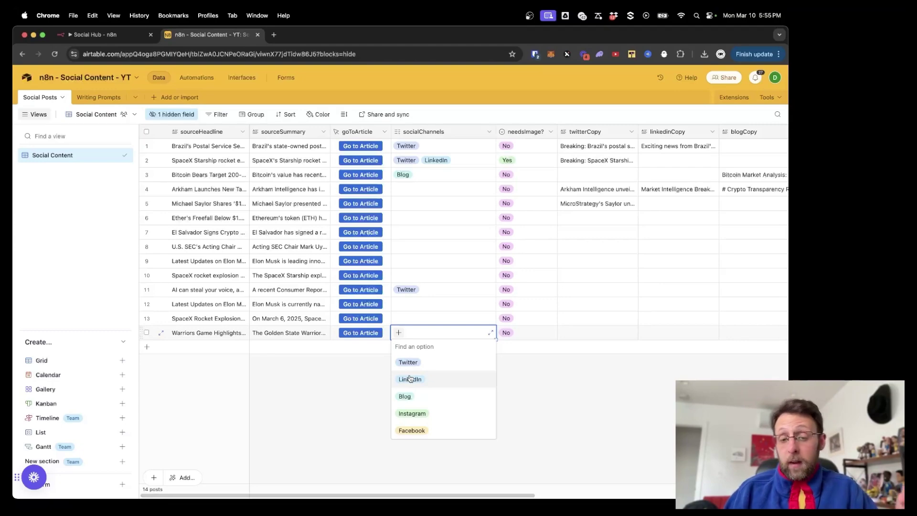
left_click(549, 414)
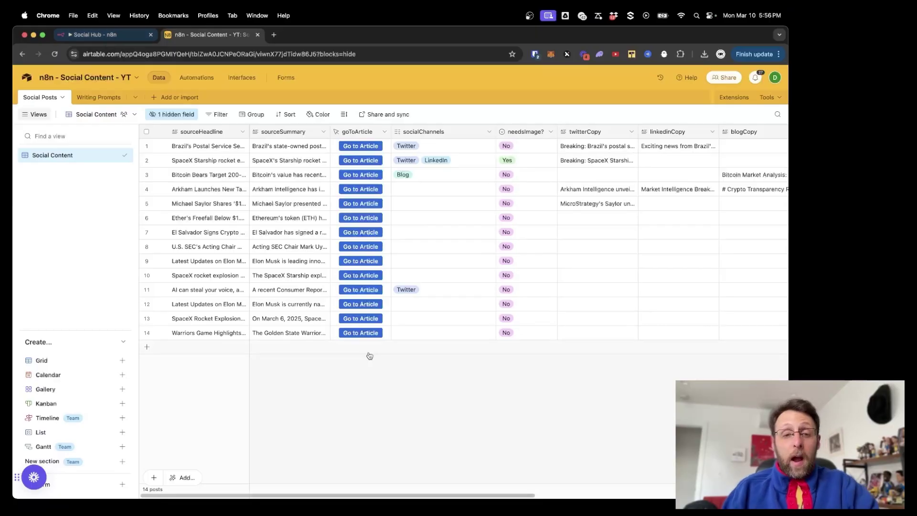
- Delete all posts from the Social Posts table
key("super+a")
right_click(228, 338)
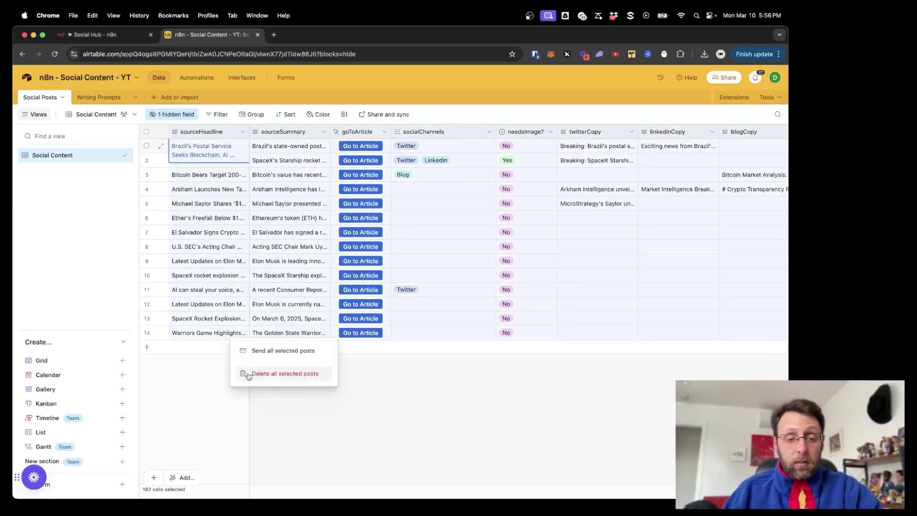
left_click(245, 375)
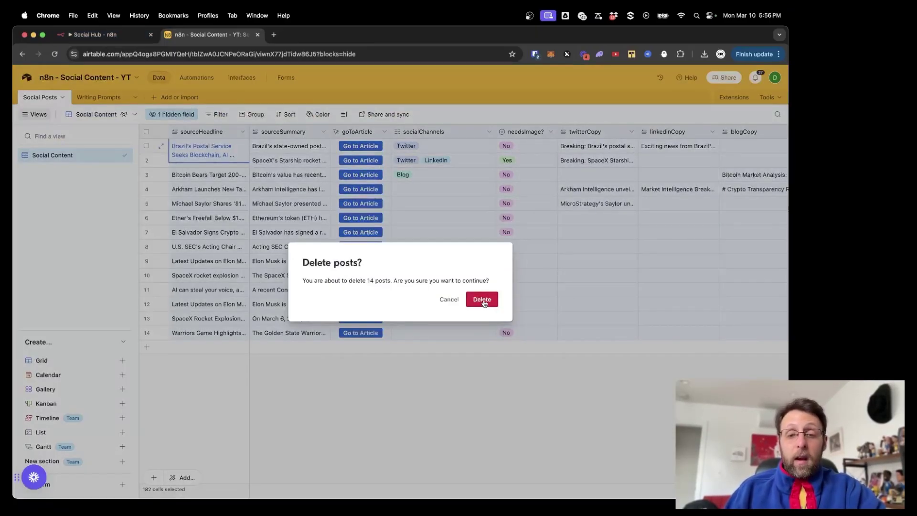
left_click(482, 300)
- Switch to the n8n Social Hub workflow and run the RSS Feed section from its Schedule Trigger
left_click(96, 34)
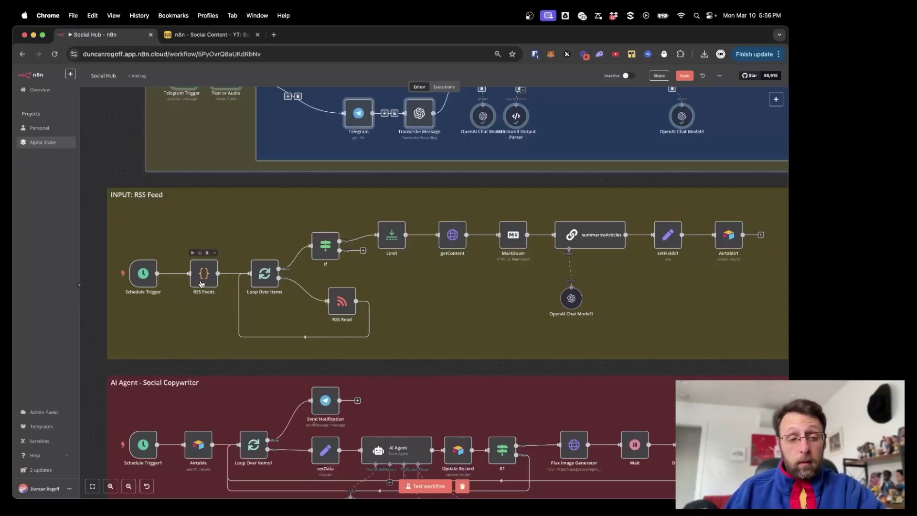
mouse_move(137, 276)
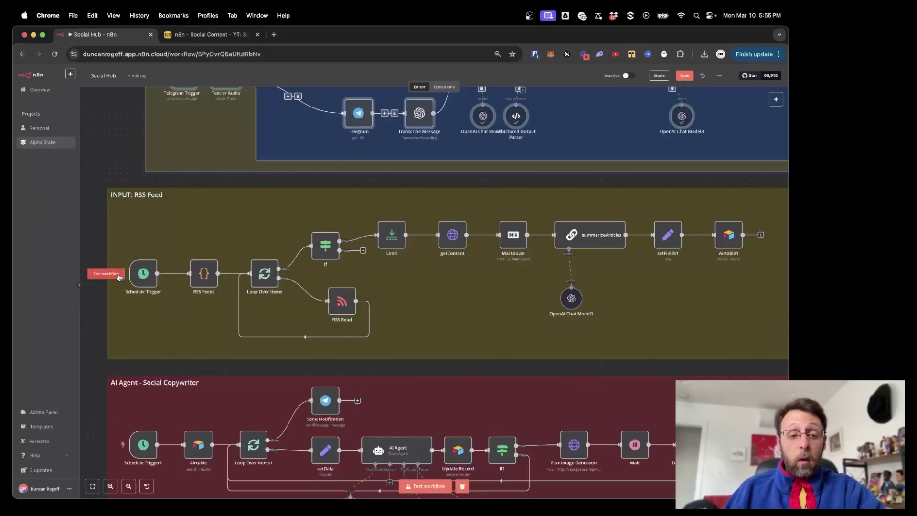
left_click(119, 276)
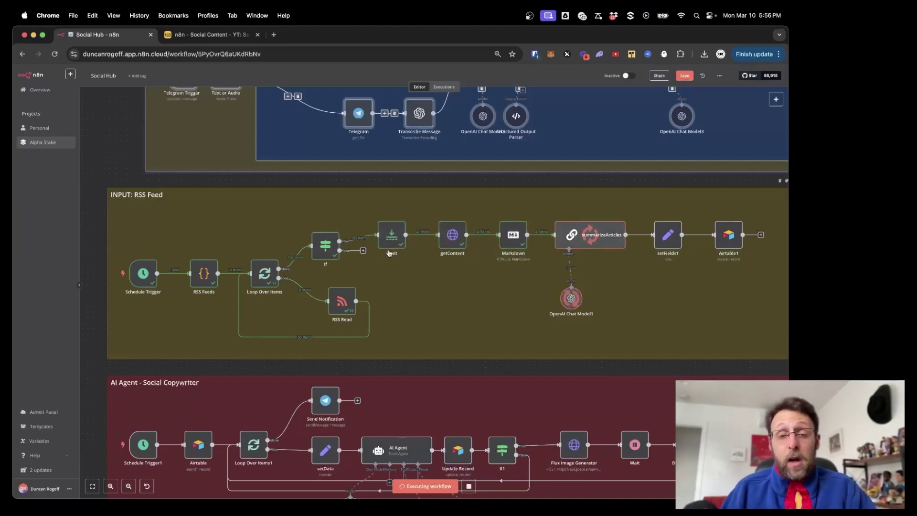
- Examine the RSS Feed execution from the RSS Feeds node through Airtable1, along with the overall workflow layout
key("plus")
key("plus")
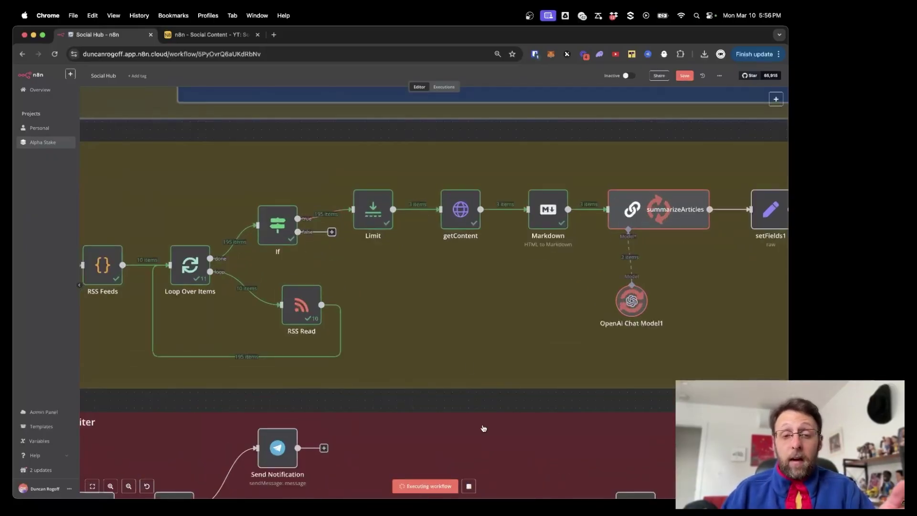
scroll(548, 313, "right", 4)
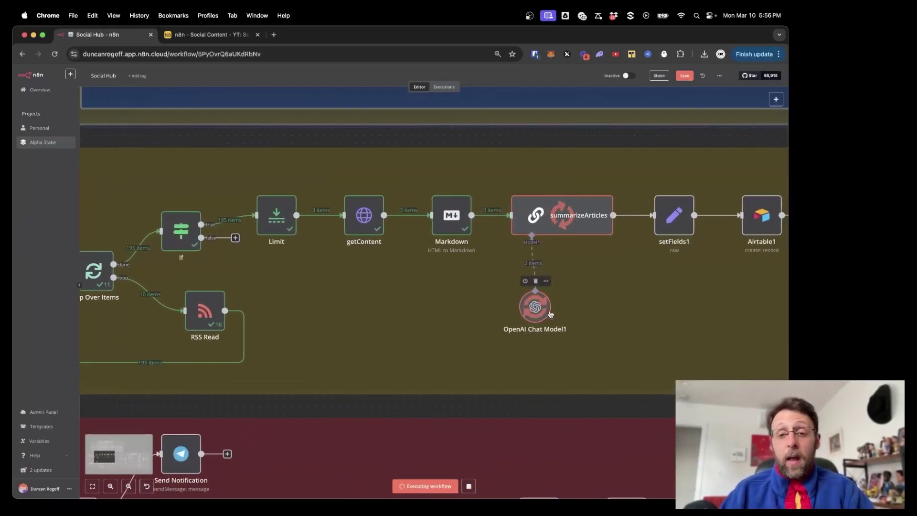
scroll(631, 279, "right", 2)
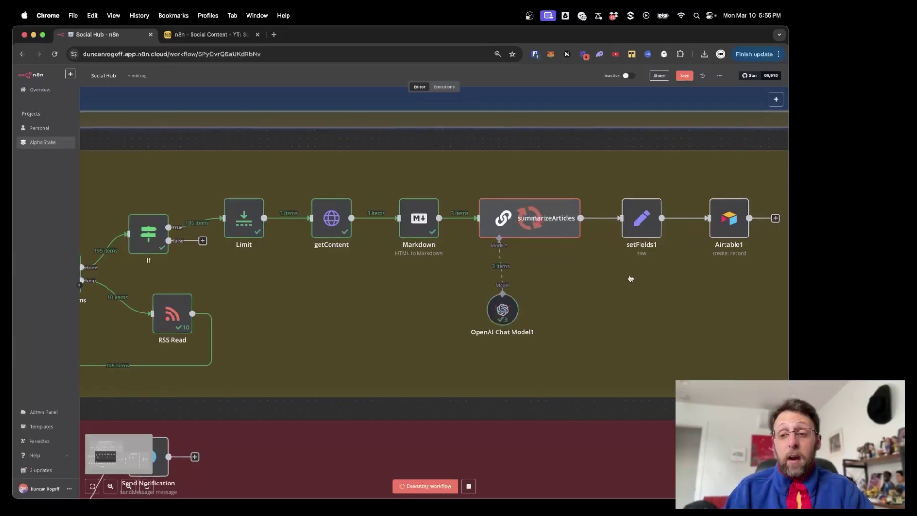
scroll(631, 278, "left", 3)
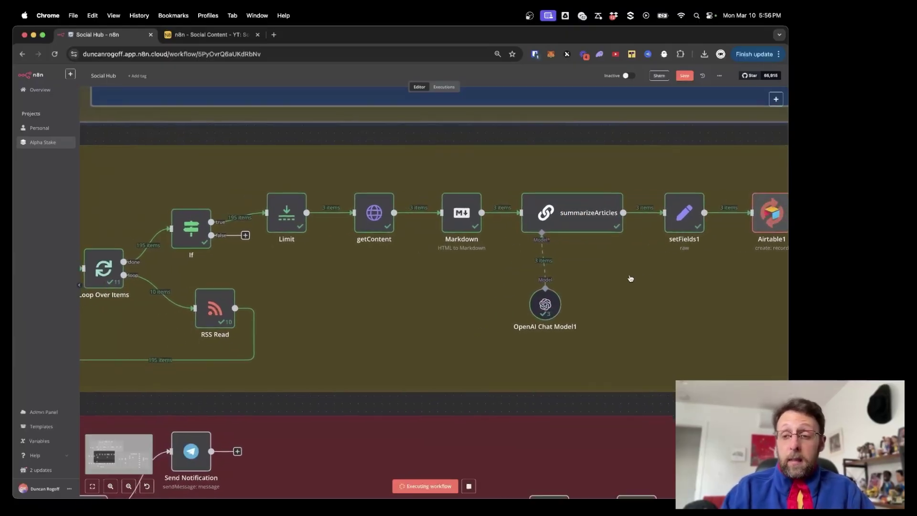
scroll(631, 279, "down", 10)
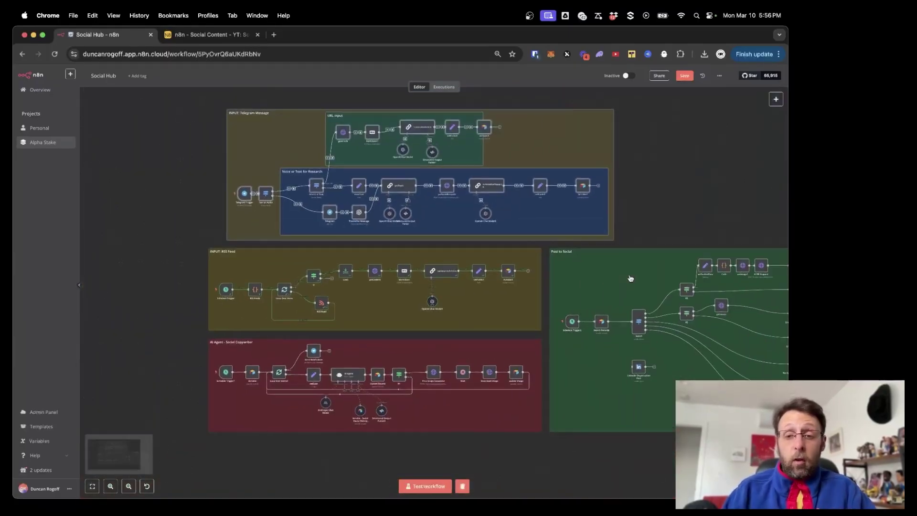
scroll(631, 279, "right", 5)
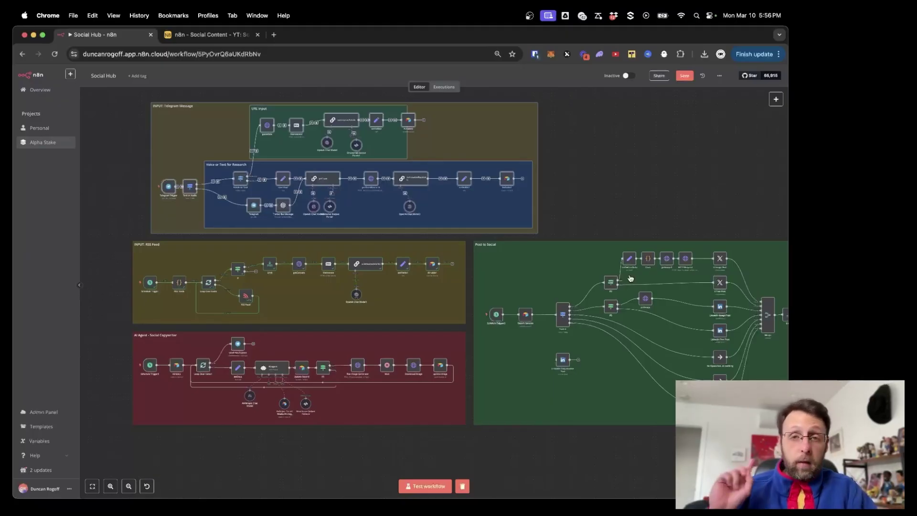
key("plus")
key("plus")
key("plus")
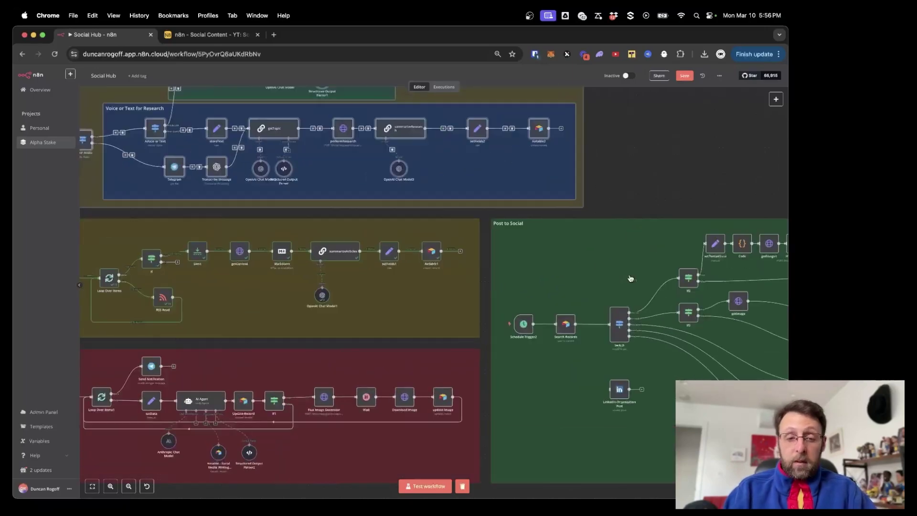
scroll(631, 279, "left", 4)
key("plus")
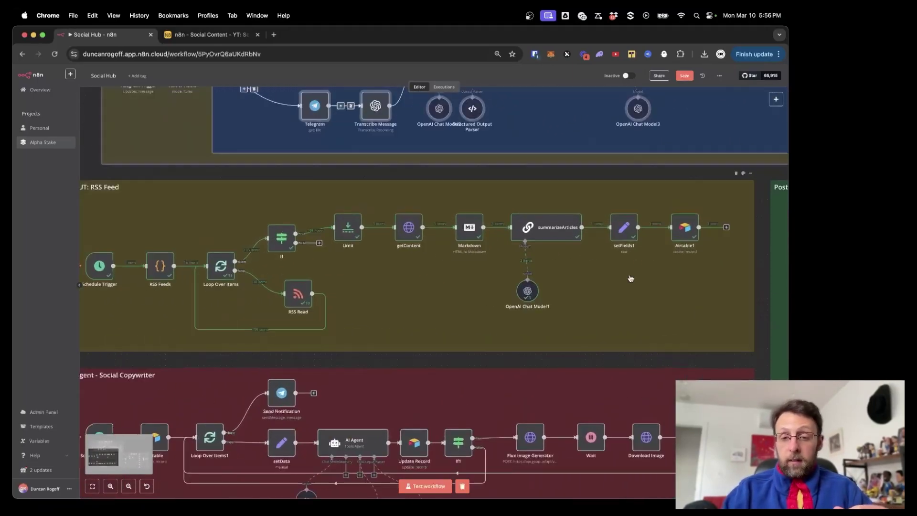
scroll(631, 279, "left", 3)
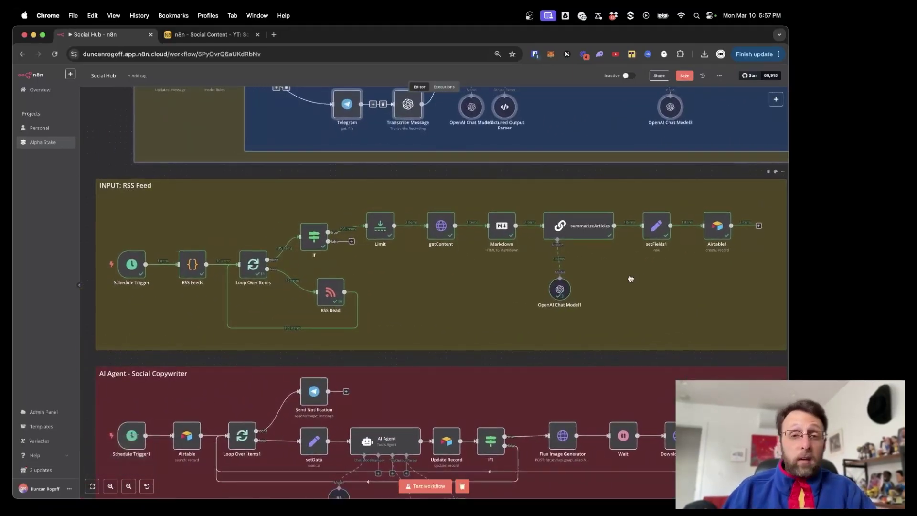
- Switch to Airtable and expand the El Salvador crypto agreement post to review its source headline and summary
left_click(209, 42)
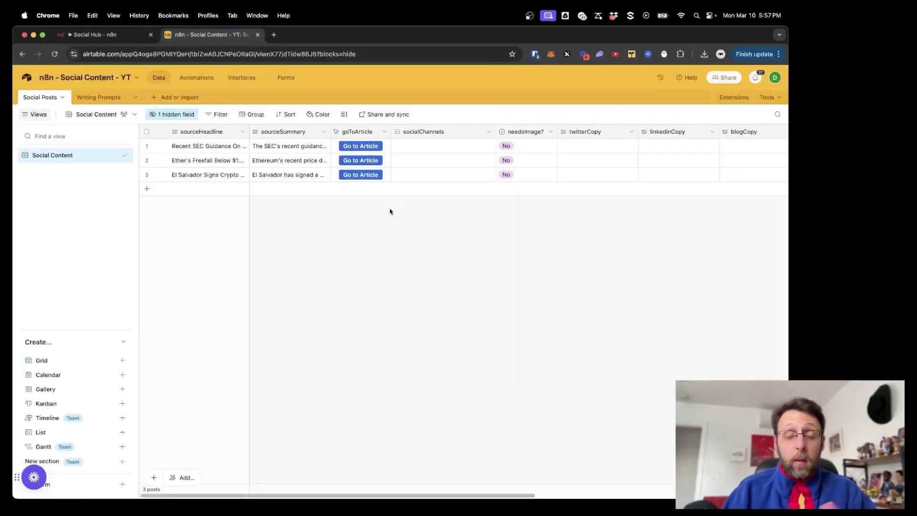
left_click_drag(248, 131, 292, 138)
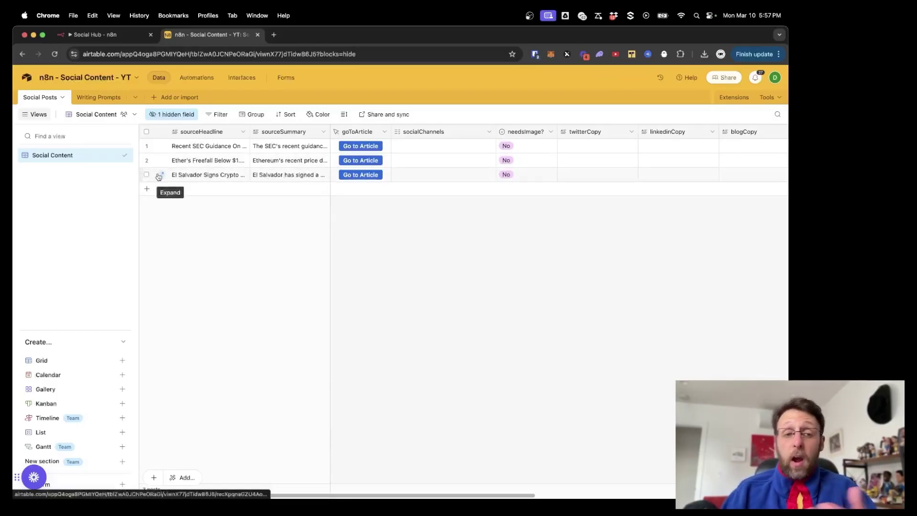
left_click(161, 175)
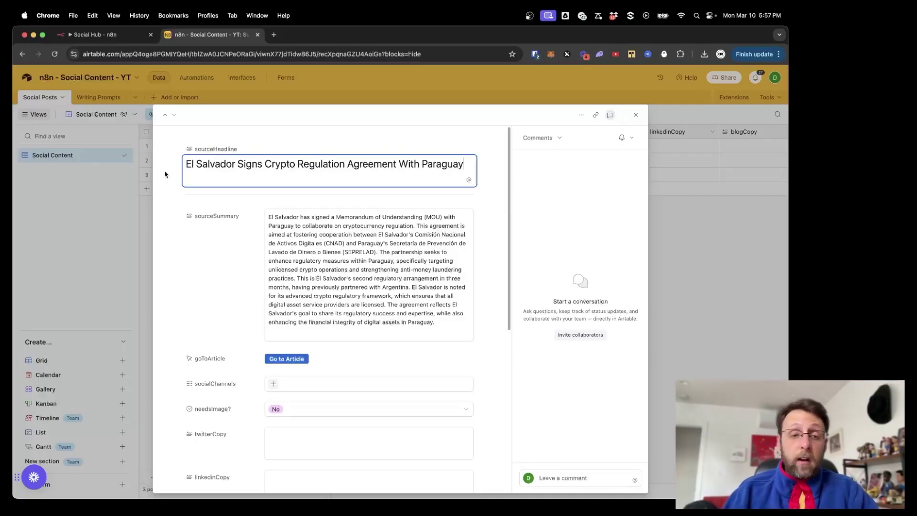
double_click(237, 165)
left_click(321, 244)
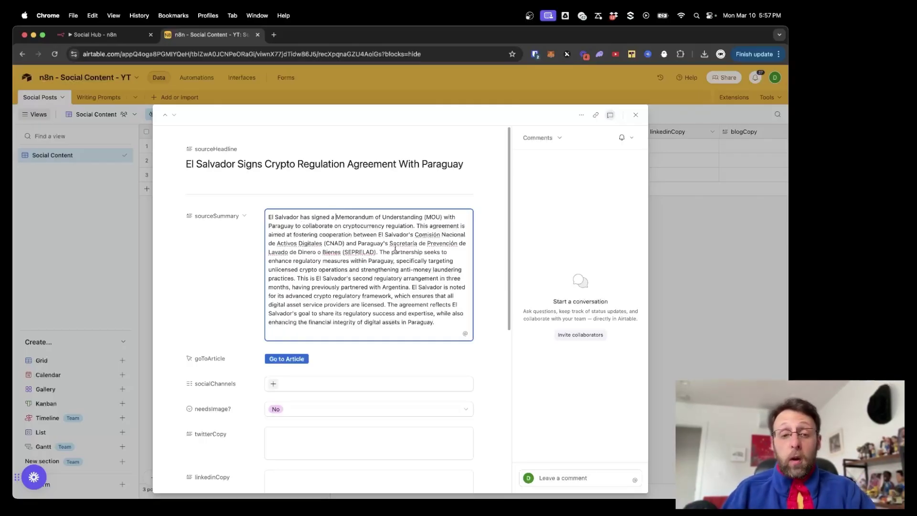
- Open the El Salvador post's source article, skim its text, and close both the article and the expanded record
left_click(292, 359)
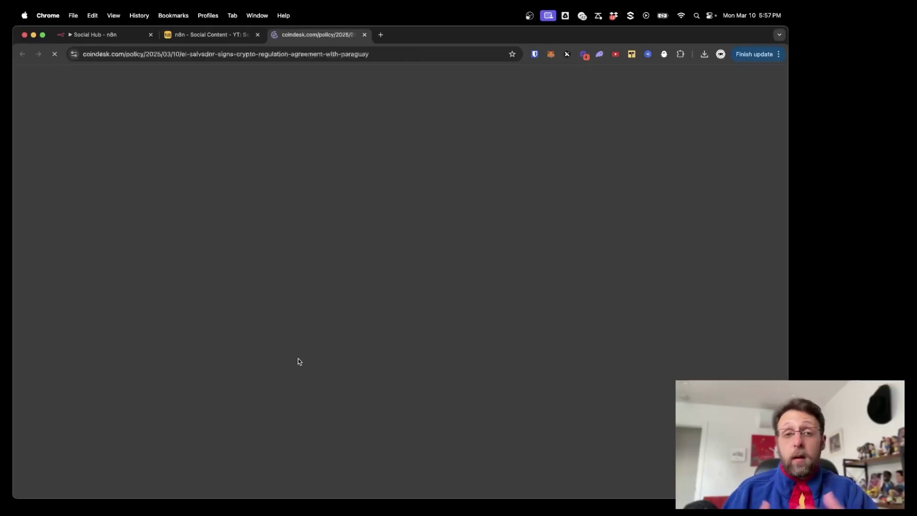
scroll(143, 323, "down", 5)
scroll(143, 324, "down", 12)
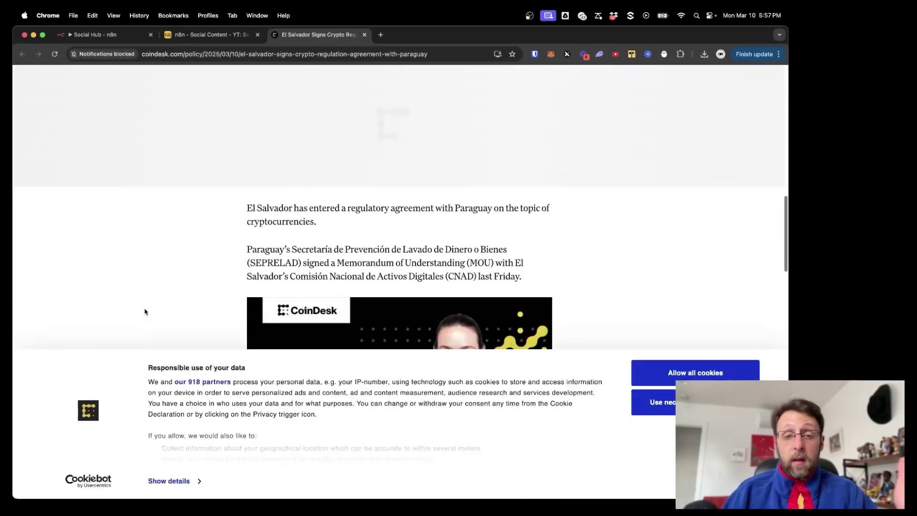
left_click(365, 35)
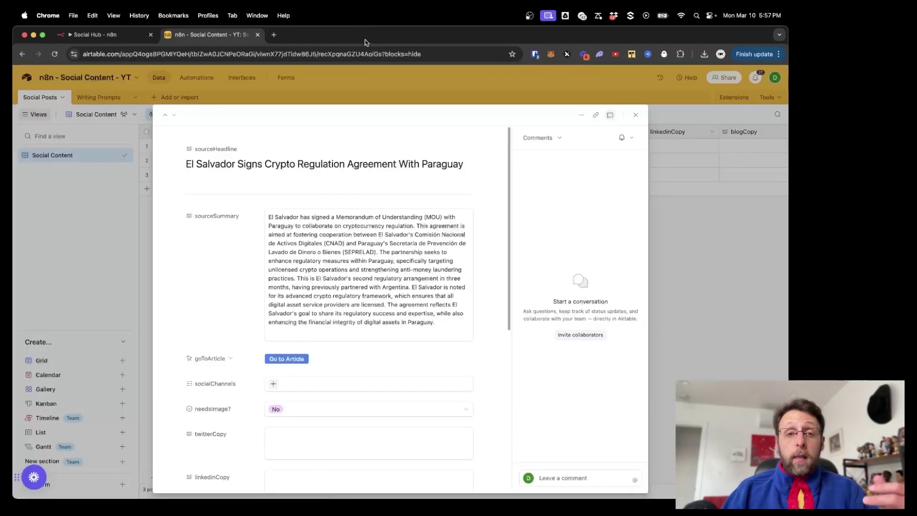
left_click(747, 369)
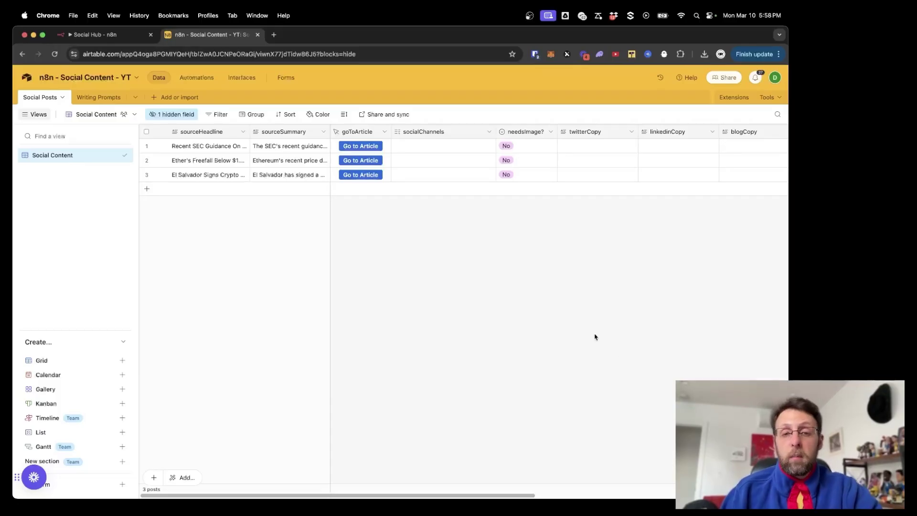
- Assign Twitter as the social channel for the El Salvador post and set its needsImage? field to Yes
left_click(414, 176)
left_click(397, 176)
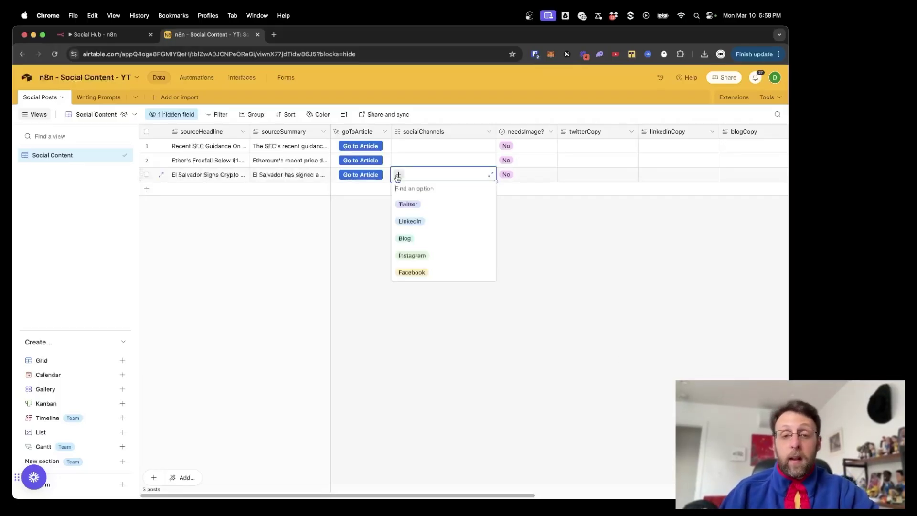
left_click(409, 204)
left_click(576, 254)
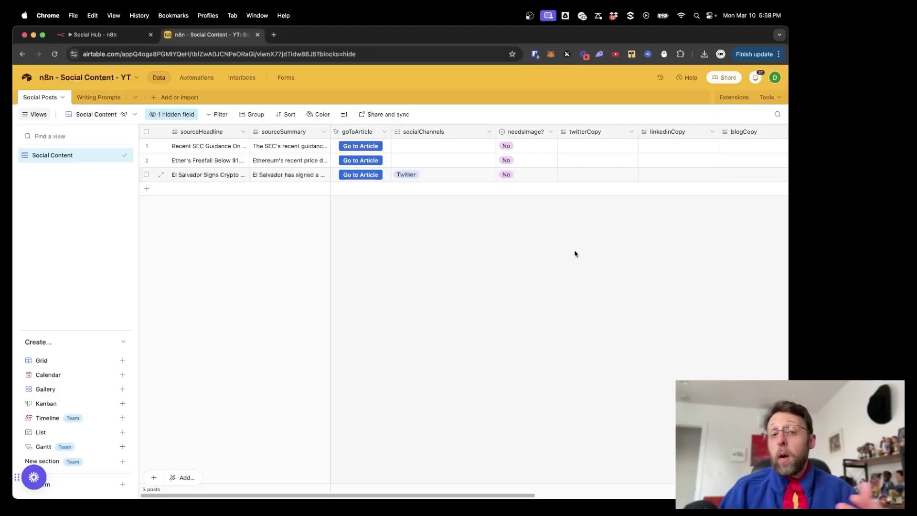
left_click(506, 174)
left_click(506, 175)
left_click(511, 220)
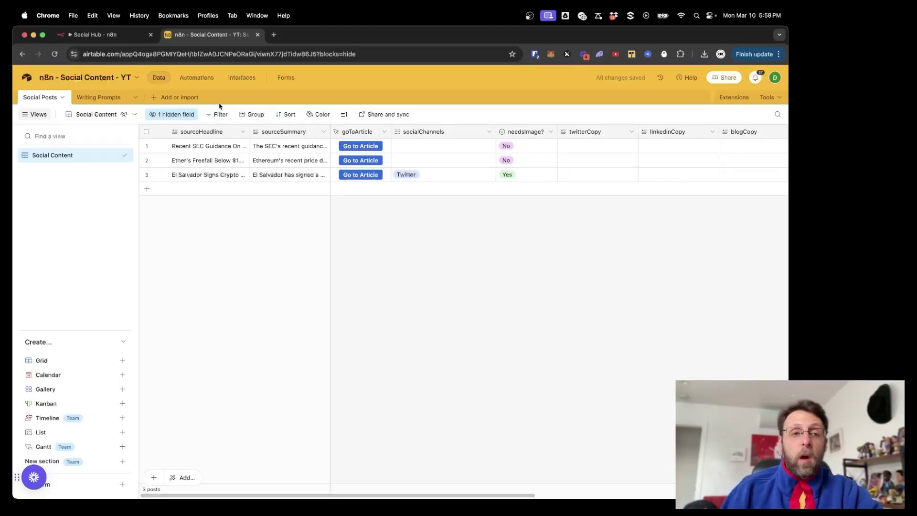
- Switch to the n8n Social Hub workflow and set the RSS Feed Limit node's Max Items to 50
left_click(88, 33)
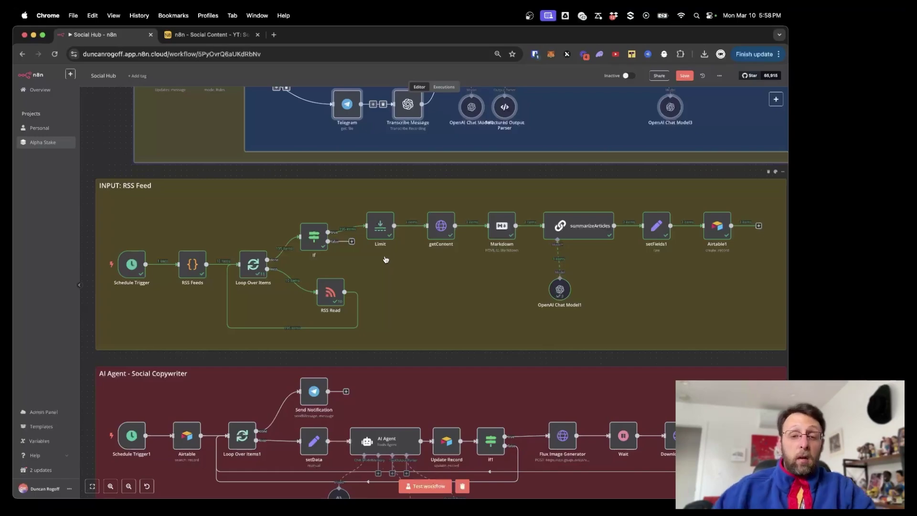
double_click(379, 225)
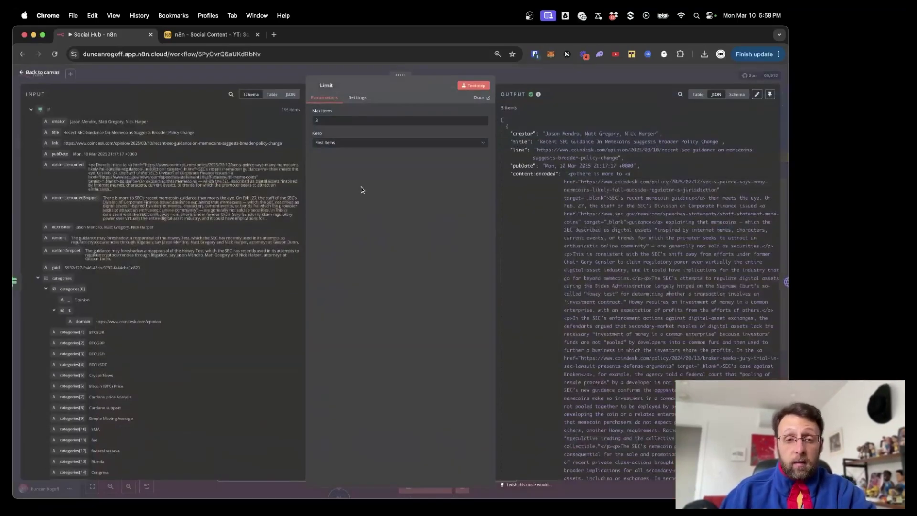
left_click_drag(332, 121, 293, 125)
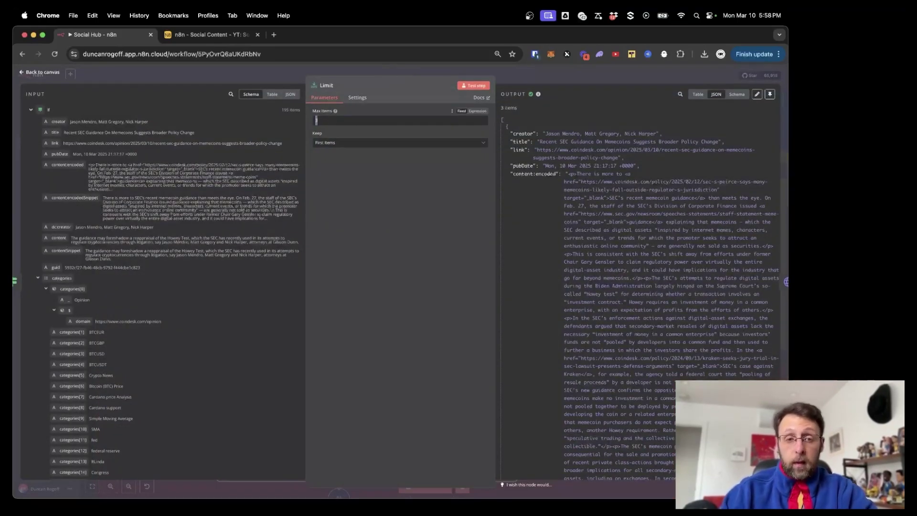
left_click(227, 72)
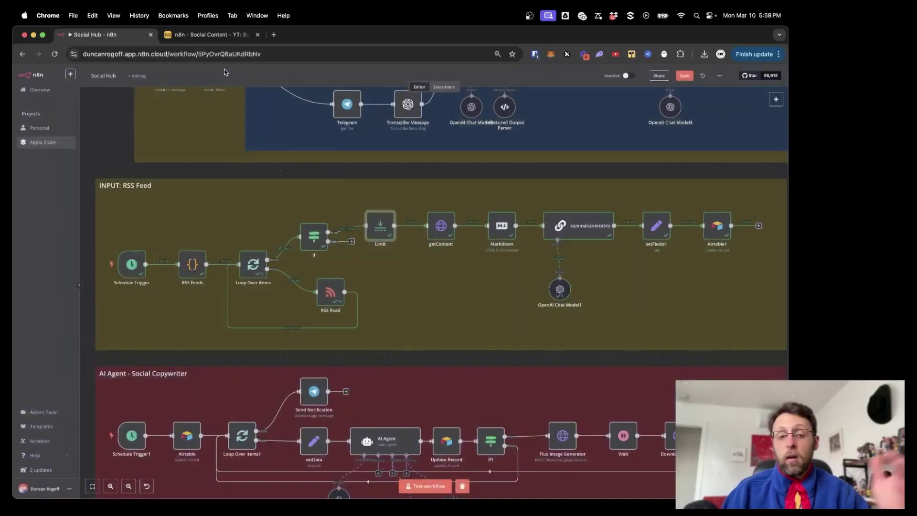
- Change the Limit node's Max Items to 10 and return to the canvas
double_click(379, 226)
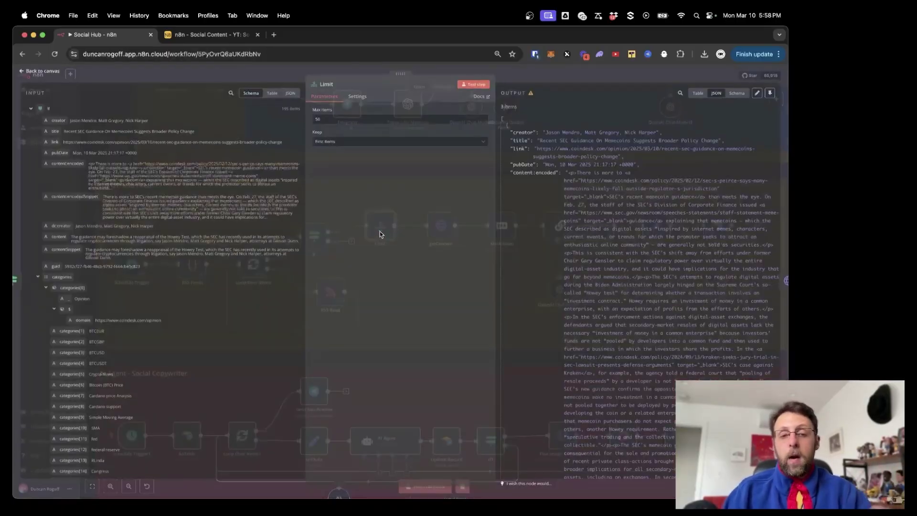
left_click_drag(335, 120, 311, 120)
type("10")
key("Escape")
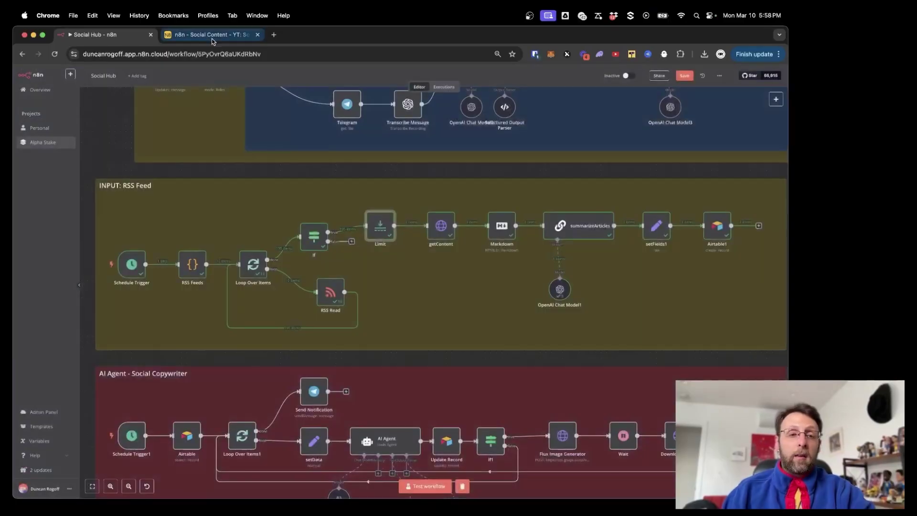
- Switch to the Airtable Social Content base and delete all the records in the Social Posts table
left_click(211, 34)
key("super+a")
right_click(218, 176)
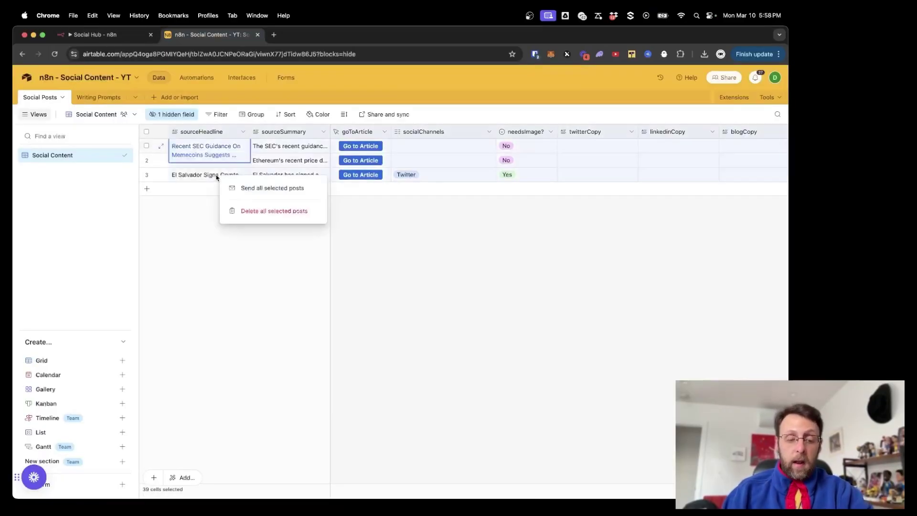
left_click(266, 212)
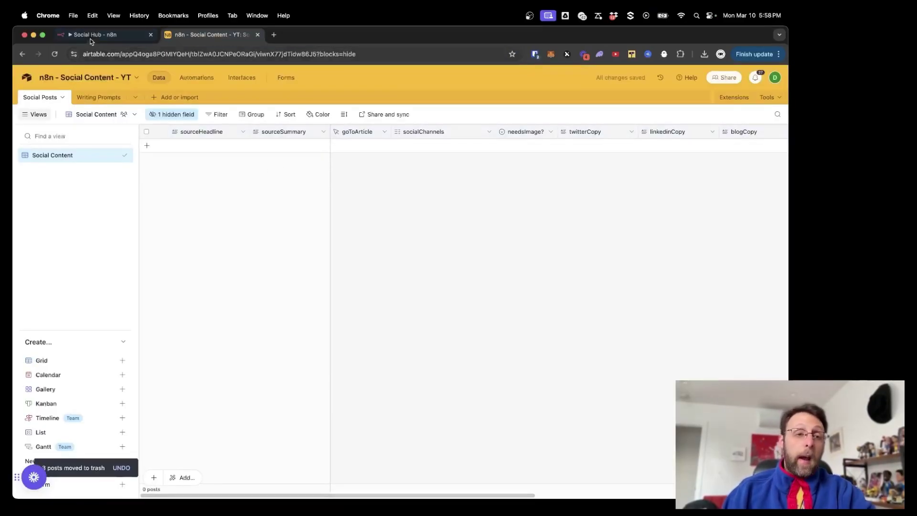
- Switch back to the n8n Social Hub workflow, view the Schedule Trigger node's settings in the RSS Feed section, and close them
key("ctrl+shift+Tab")
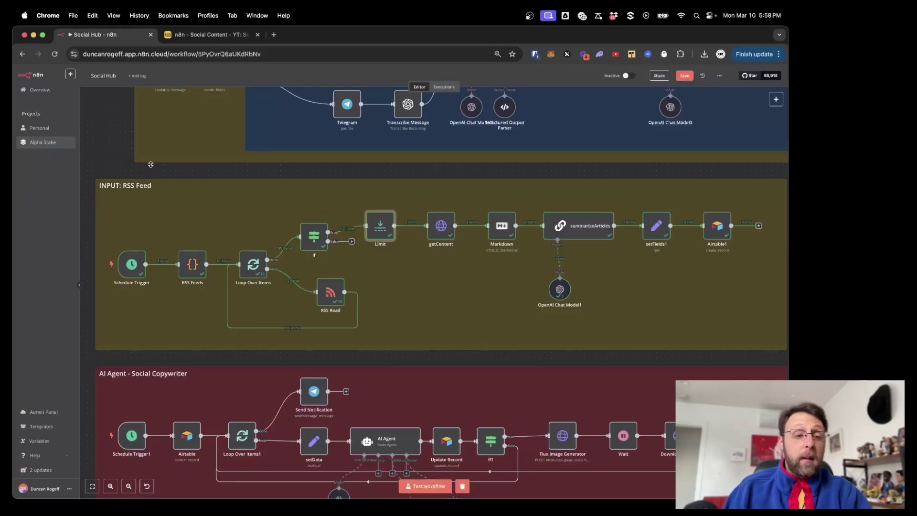
scroll(150, 164, "up", 5)
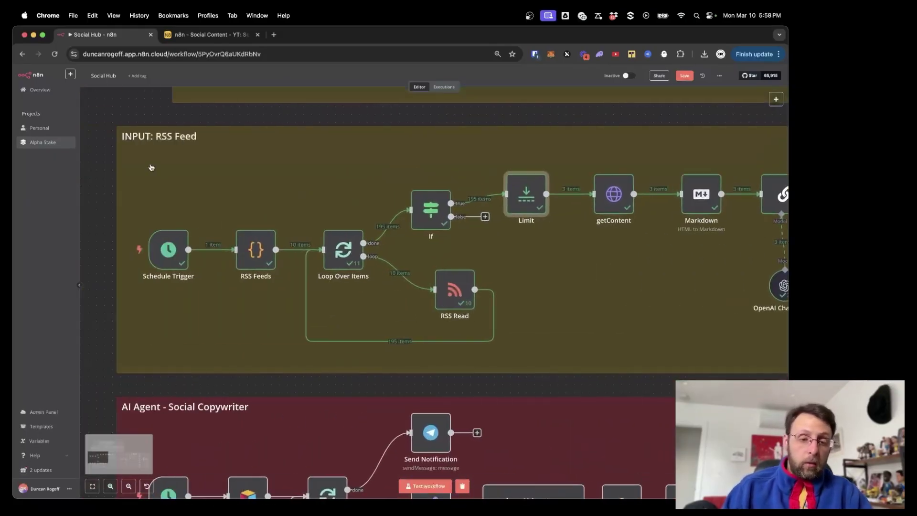
scroll(151, 167, "up", 3)
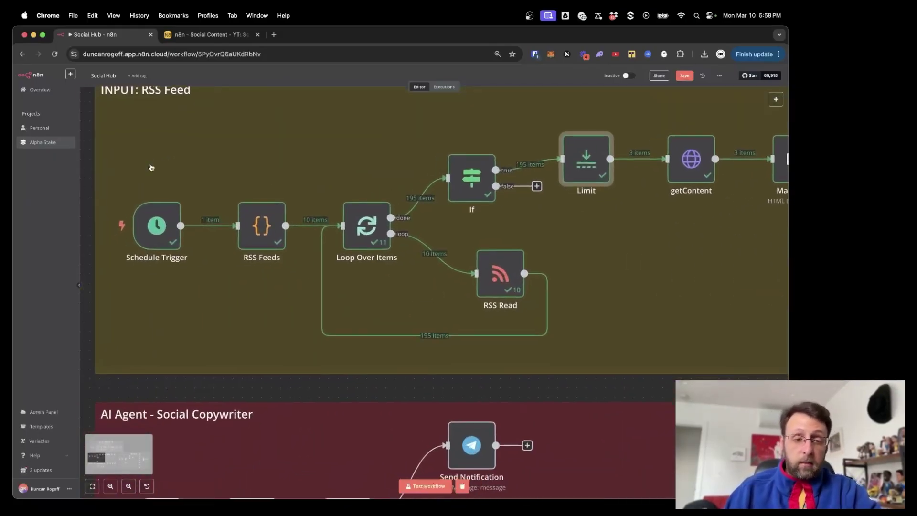
double_click(169, 239)
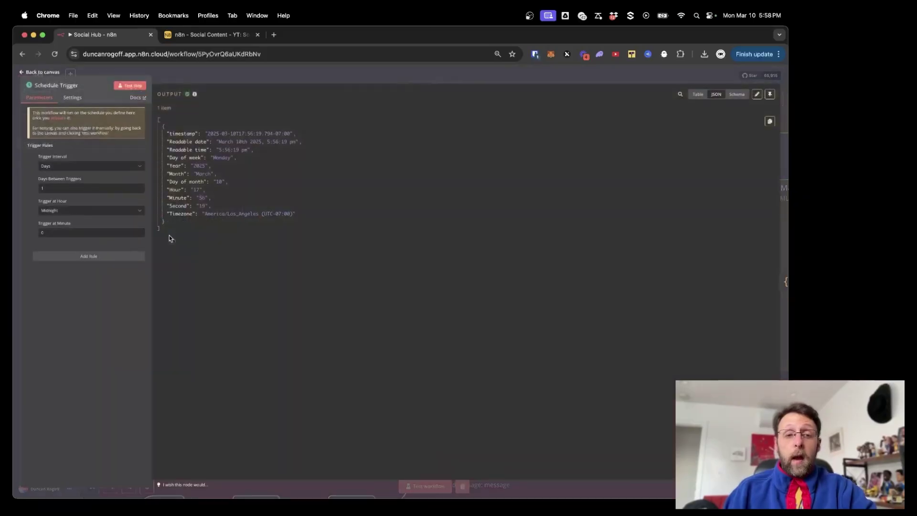
key("Escape")
- Look through the trigger types offered for adding another trigger, and return to the general node list
left_click(776, 99)
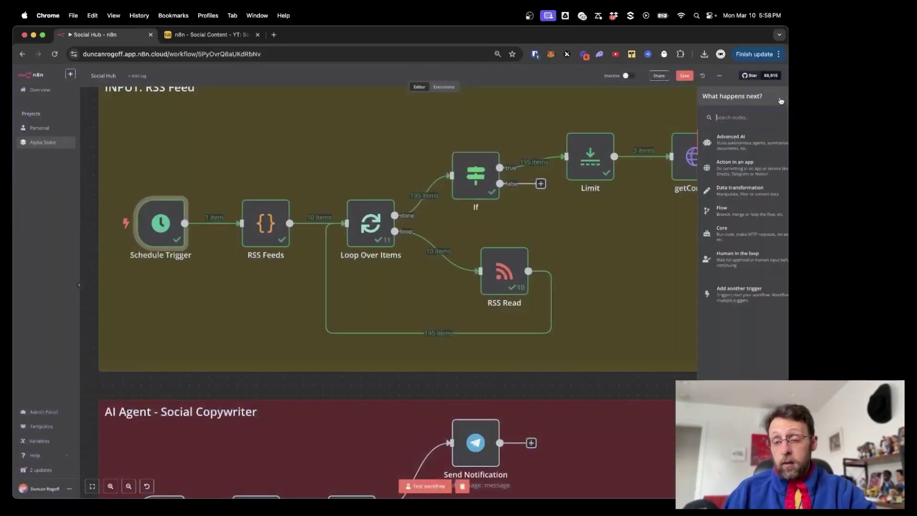
left_click(722, 293)
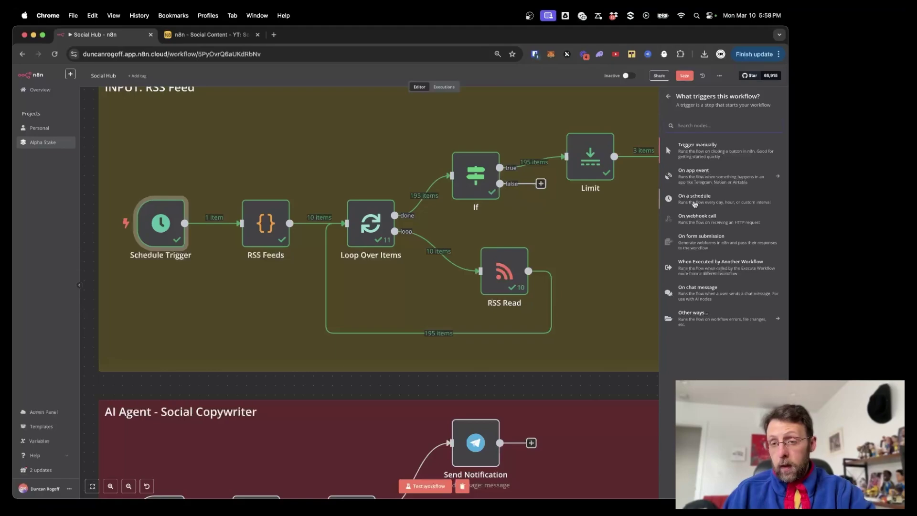
left_click(246, 367)
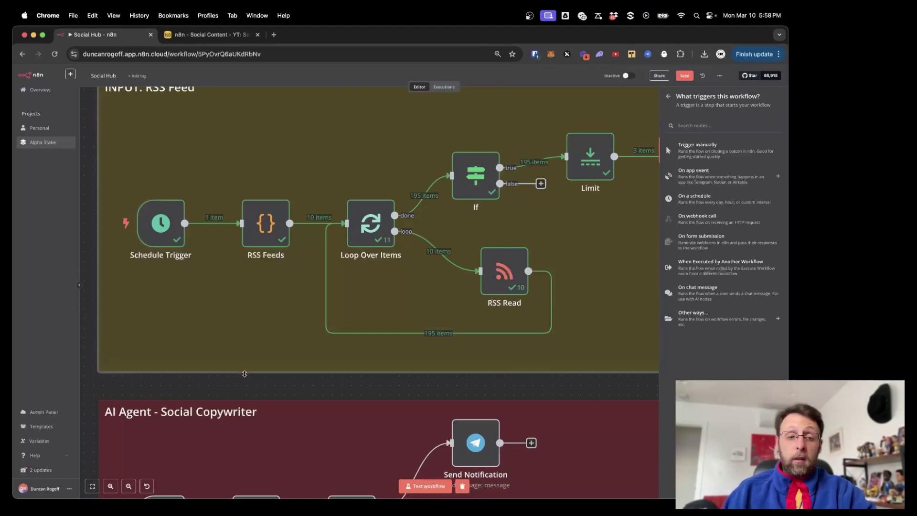
left_click(667, 97)
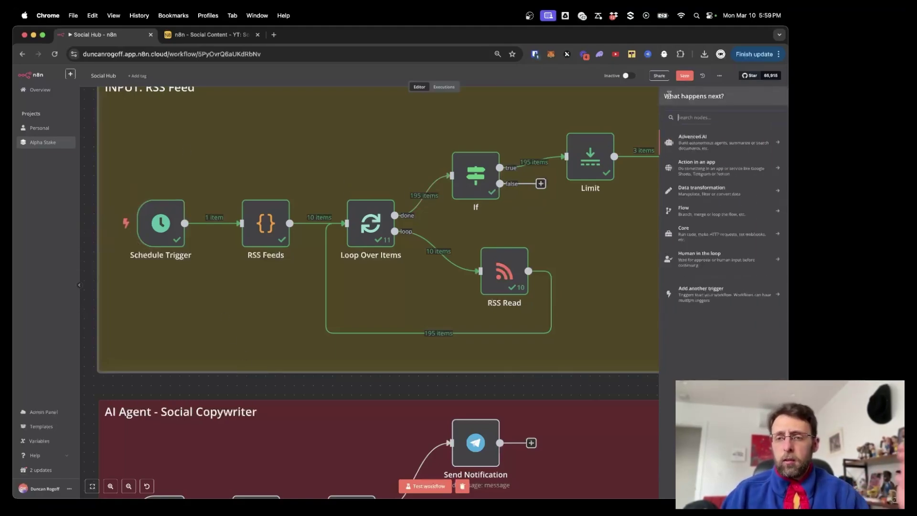
- Try 6am as the Schedule Trigger's Trigger at Hour, set it to 8am instead, and return to the canvas
double_click(155, 228)
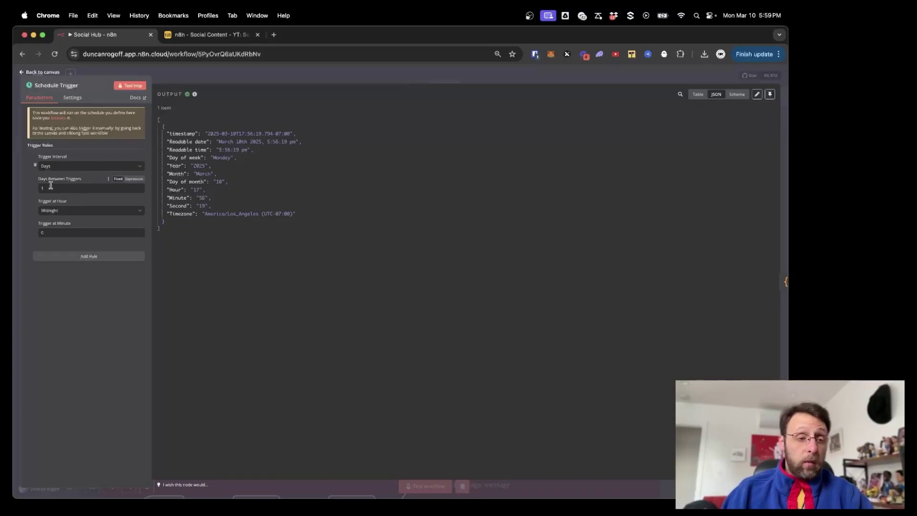
left_click(95, 211)
scroll(78, 268, "down", 3)
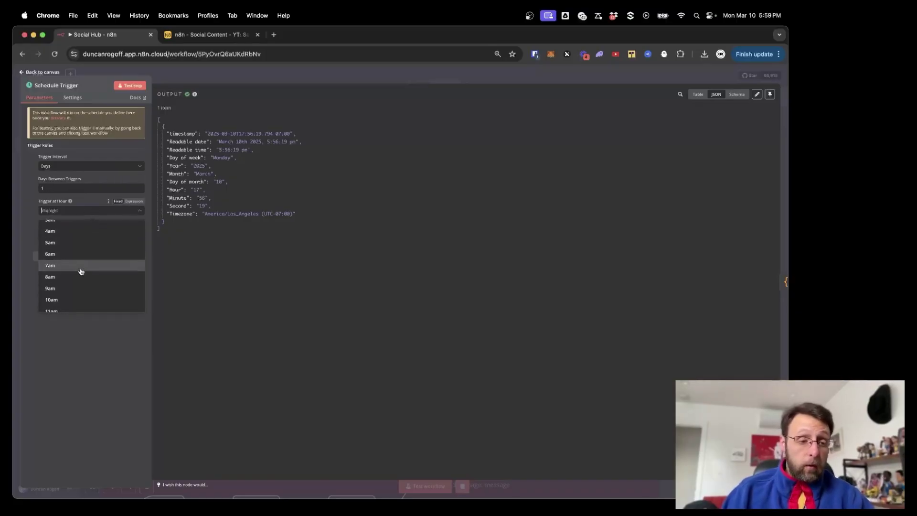
left_click(64, 254)
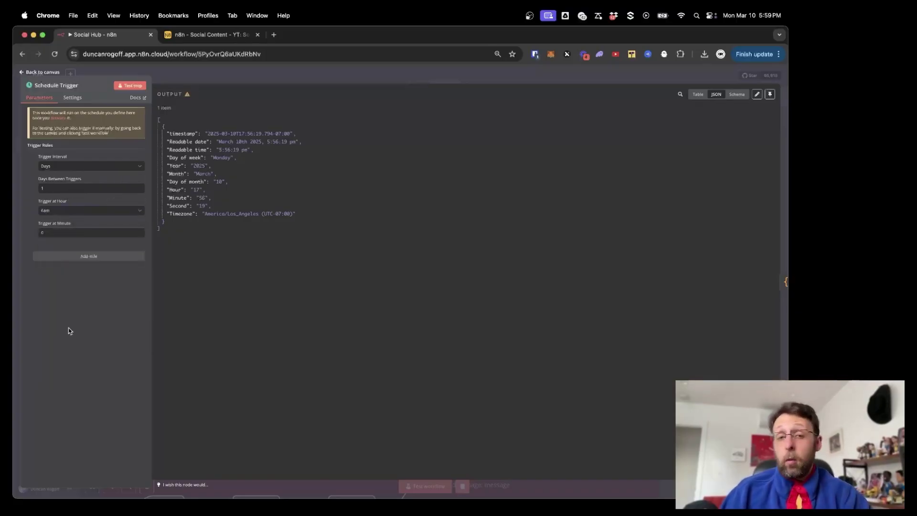
left_click(95, 211)
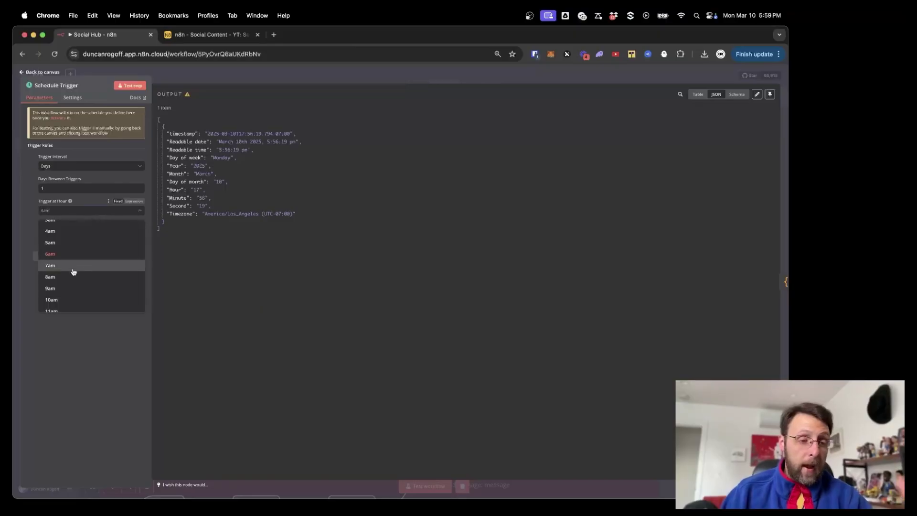
left_click(71, 276)
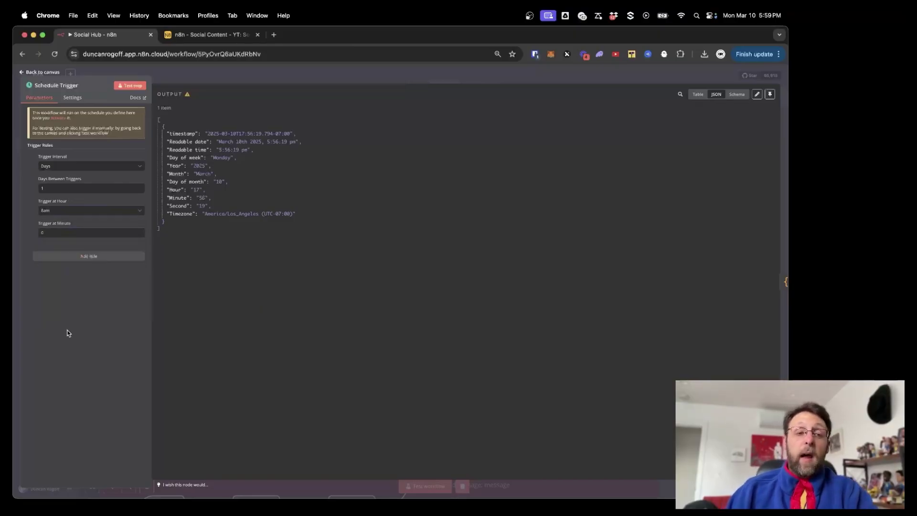
key("Escape")
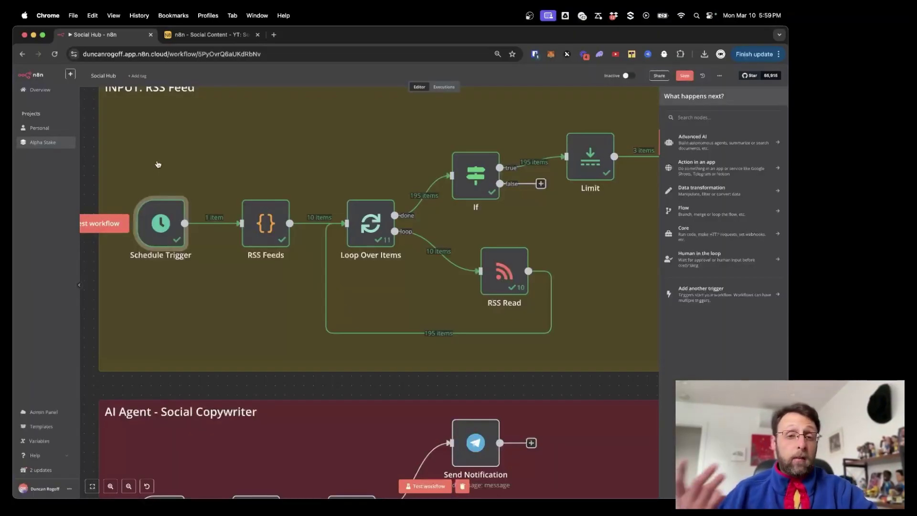
- Open the RSS Feeds code node, highlight its CoinDesk feed URL, test the node, and return to the canvas
mouse_move(266, 220)
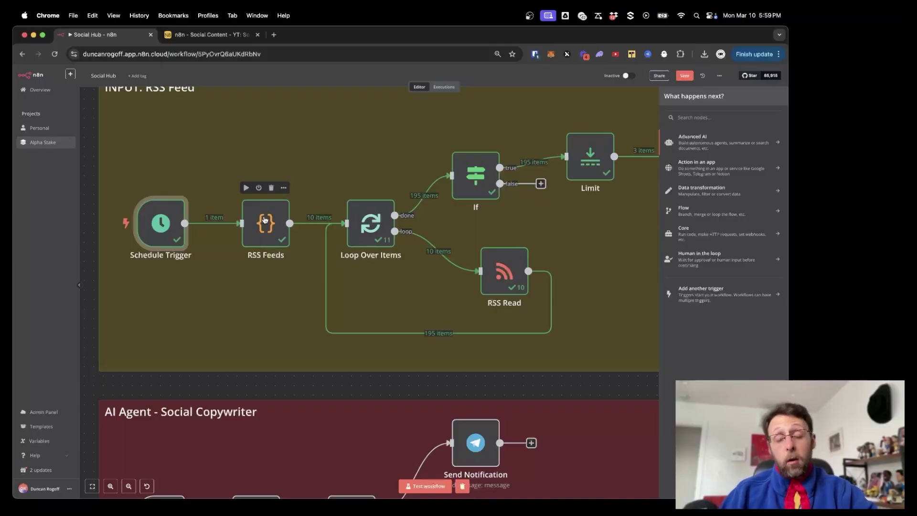
double_click(265, 220)
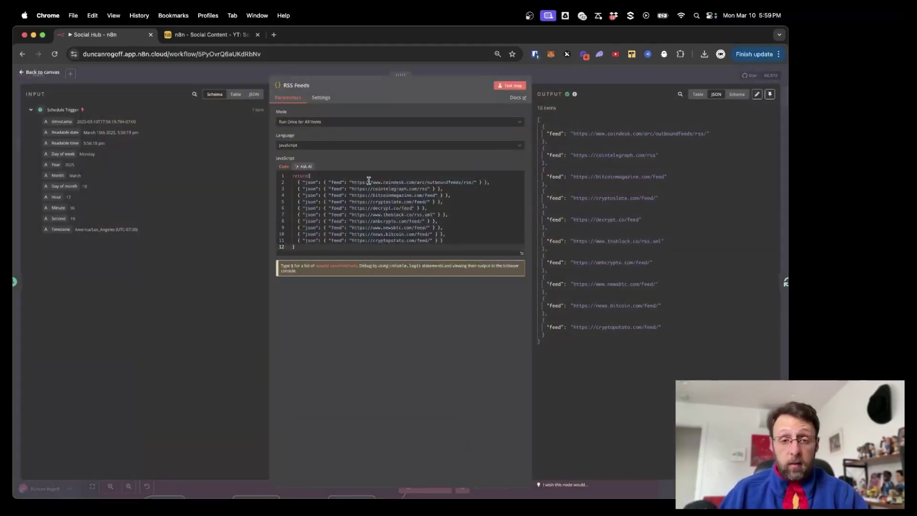
left_click_drag(353, 184, 472, 180)
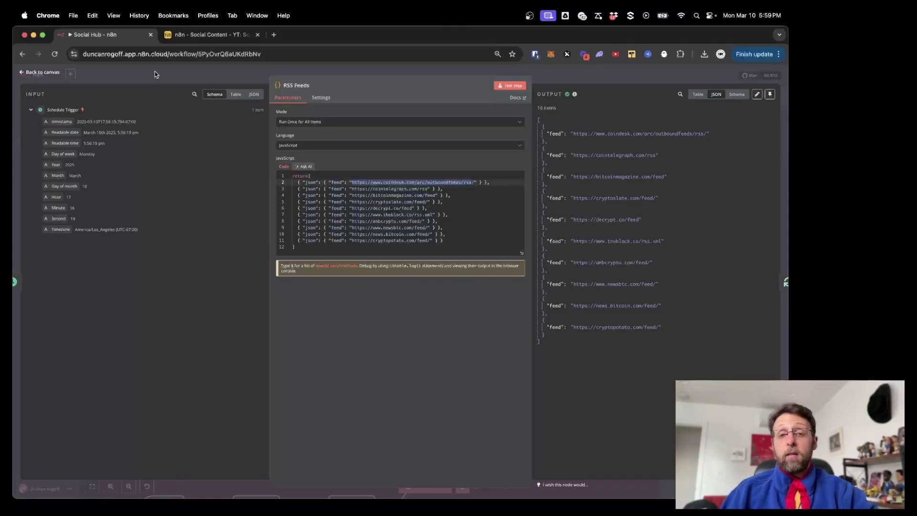
left_click(510, 86)
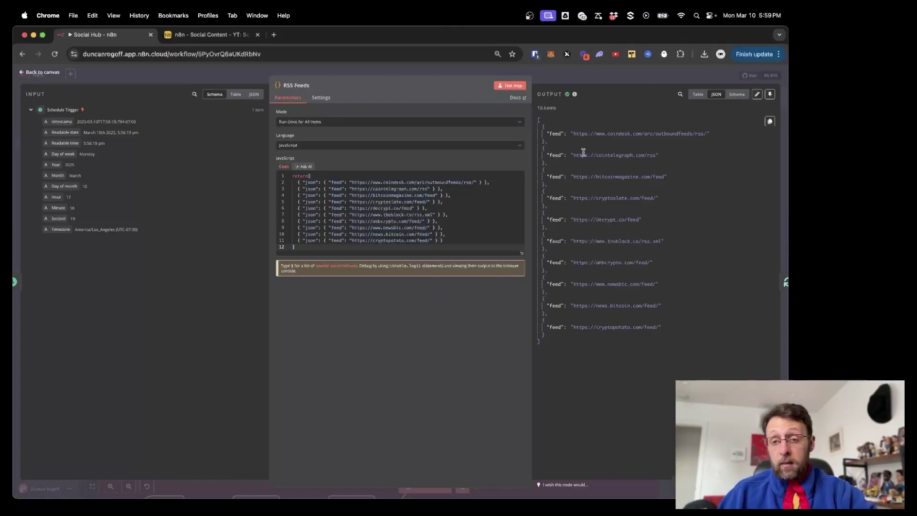
left_click(206, 80)
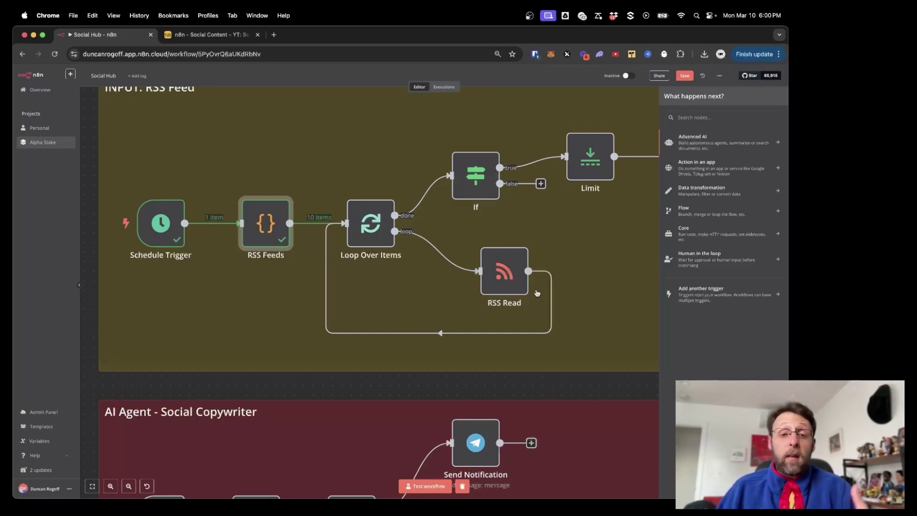
- Map the Loop Over Items feed field into the RSS Read node's URL and return to the canvas
mouse_move(370, 244)
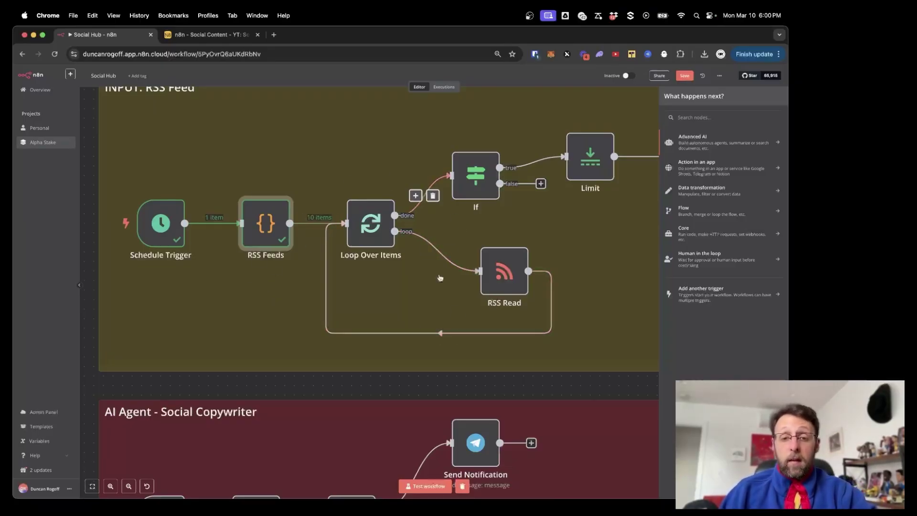
double_click(502, 279)
left_click_drag(56, 121, 385, 123)
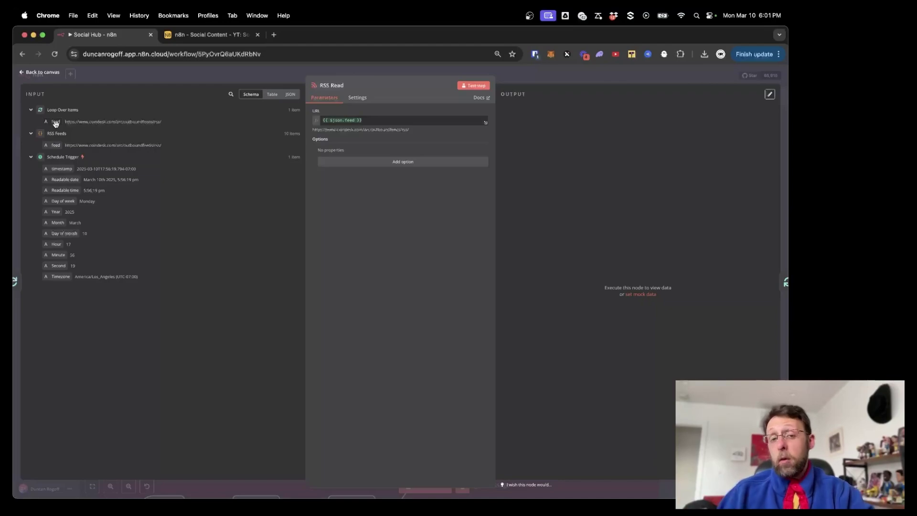
left_click(136, 78)
- Open the If node, view its publication date condition, and return to the canvas
scroll(389, 138, "right", 2)
scroll(389, 139, "right", 1)
double_click(387, 192)
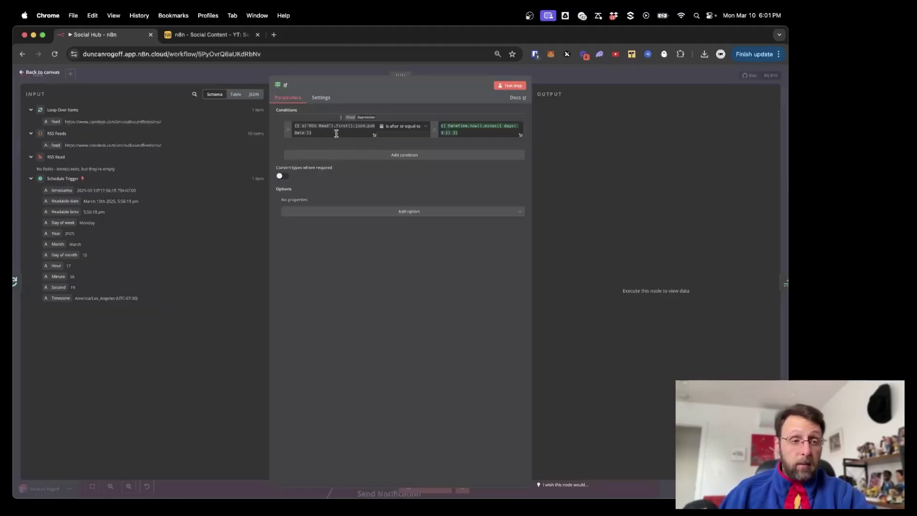
left_click(119, 72)
- Run a test of the workflow from the RSS Feed section's Schedule Trigger
scroll(281, 237, "left", 1)
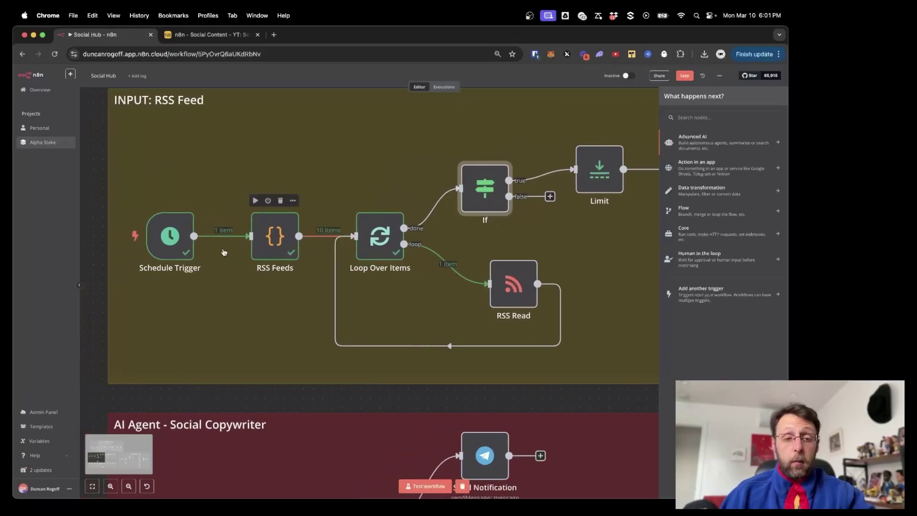
left_click(121, 237)
scroll(393, 194, "right", 1)
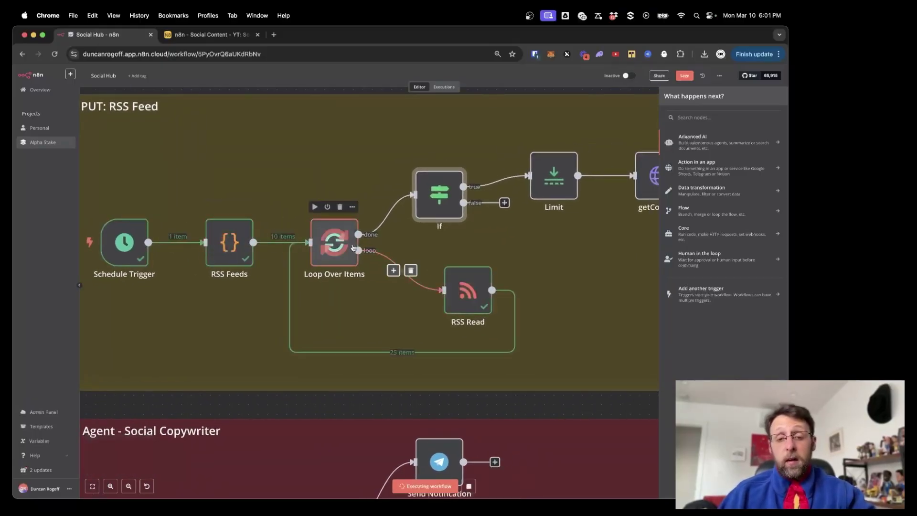
- Open the RSS Read node, read through its output articles, and return to the canvas
double_click(468, 298)
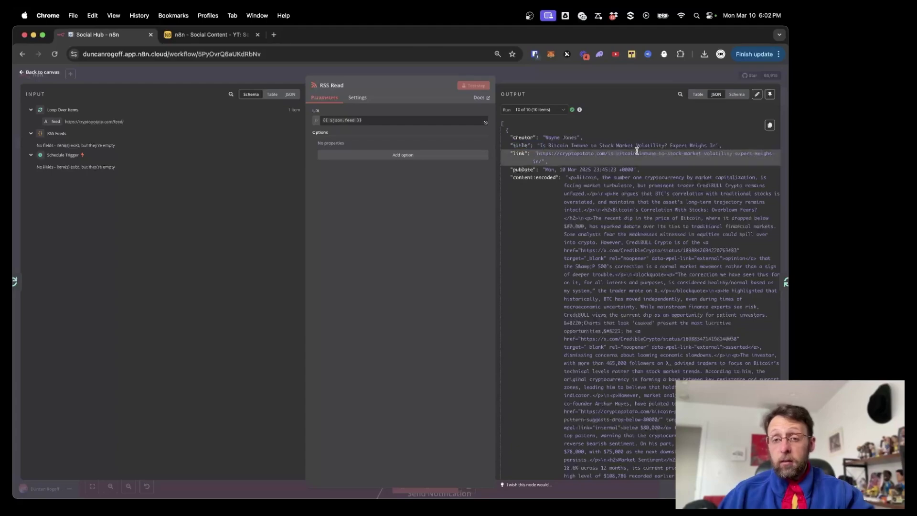
scroll(584, 218, "down", 15)
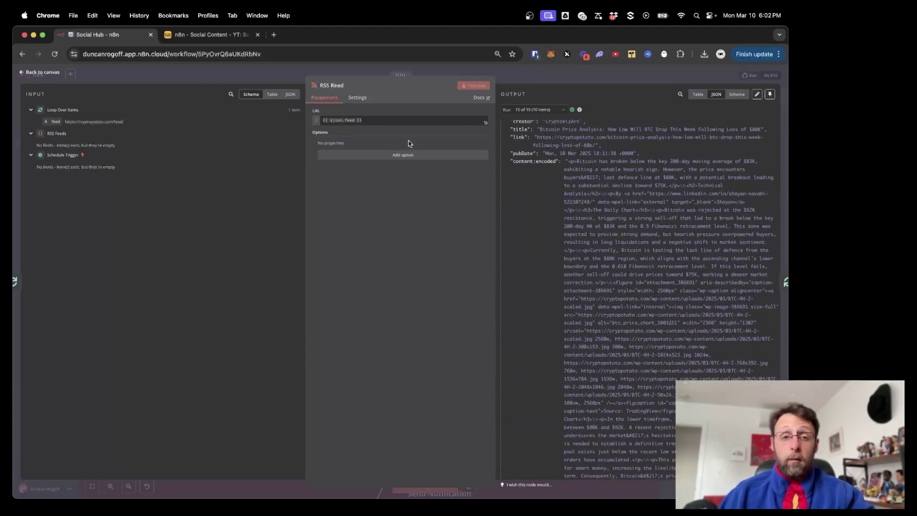
left_click(266, 71)
- Inspect the If node's pubDate input and the date comparison in its condition, and return to the canvas
double_click(445, 210)
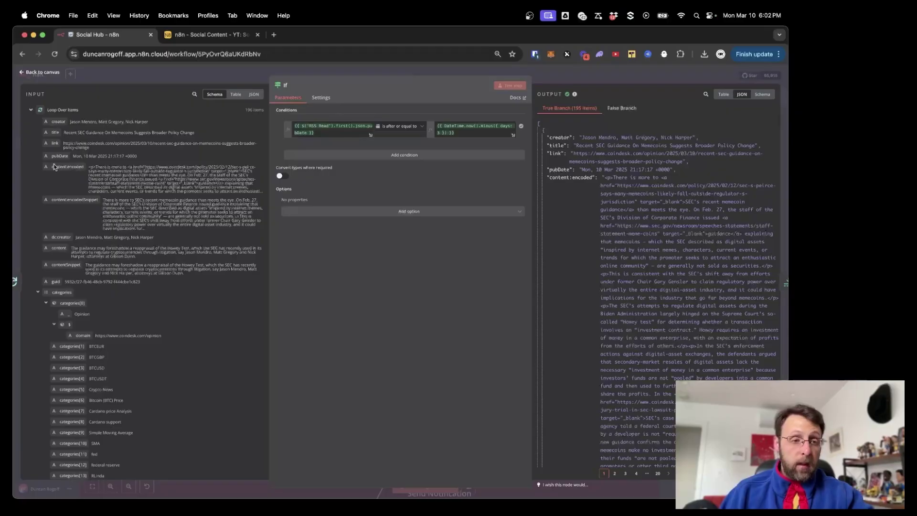
mouse_move(61, 156)
left_mouse_down()
mouse_move(215, 127)
mouse_move(328, 128)
mouse_move(64, 138)
mouse_move(56, 158)
left_mouse_up()
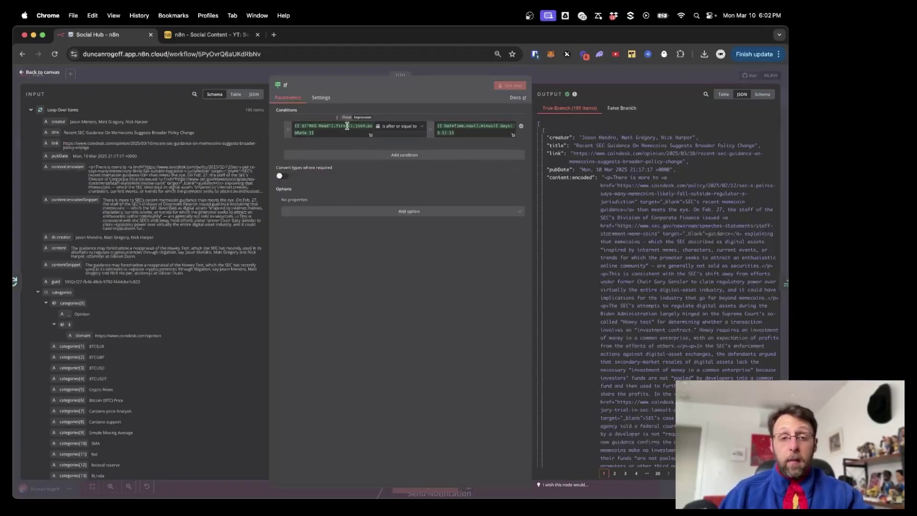
mouse_move(343, 127)
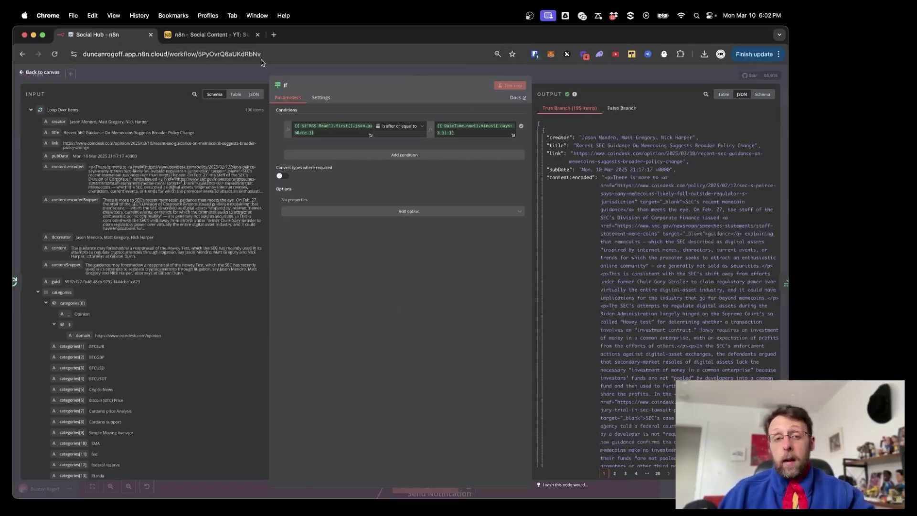
left_click(248, 74)
- Open the Limit node, check its Max Items setting and output, and return to the canvas
scroll(465, 218, "right", 3)
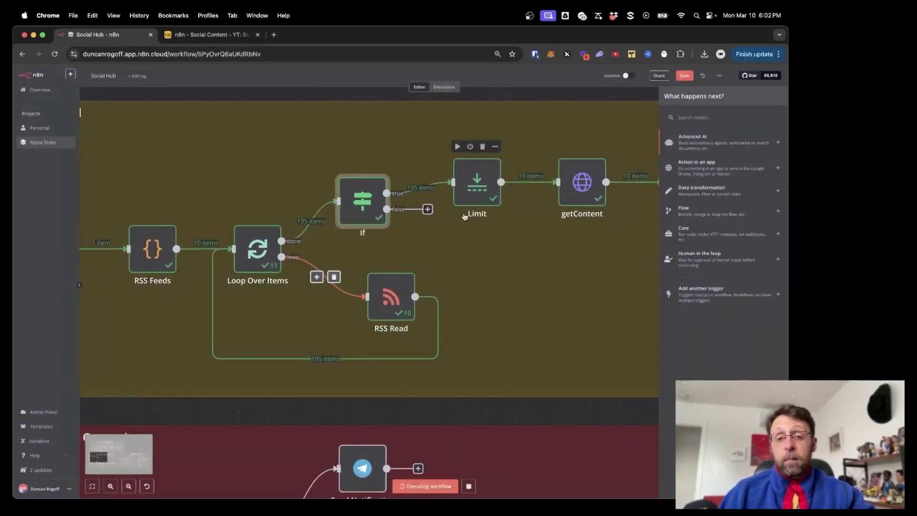
double_click(421, 196)
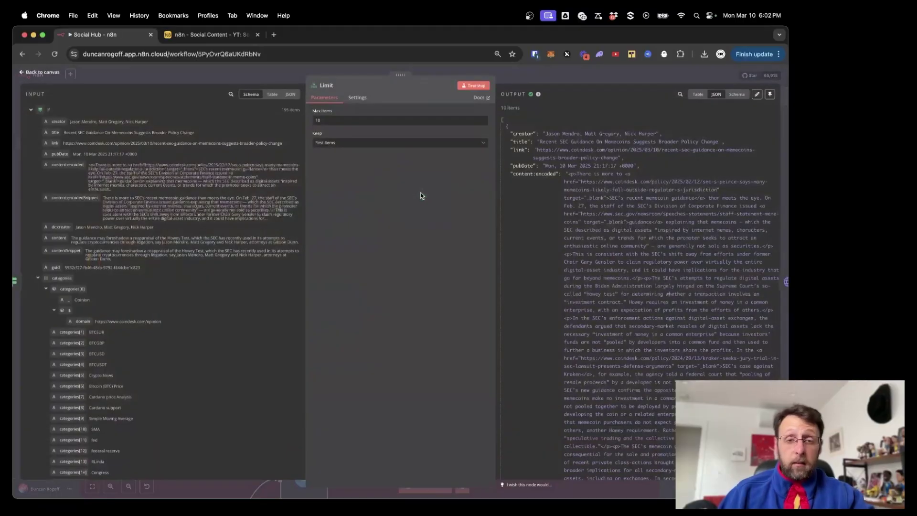
left_click(346, 73)
- Open the getContent node and display the fetched web page data in its output
scroll(382, 201, "right", 5)
left_click(305, 206)
double_click(304, 205)
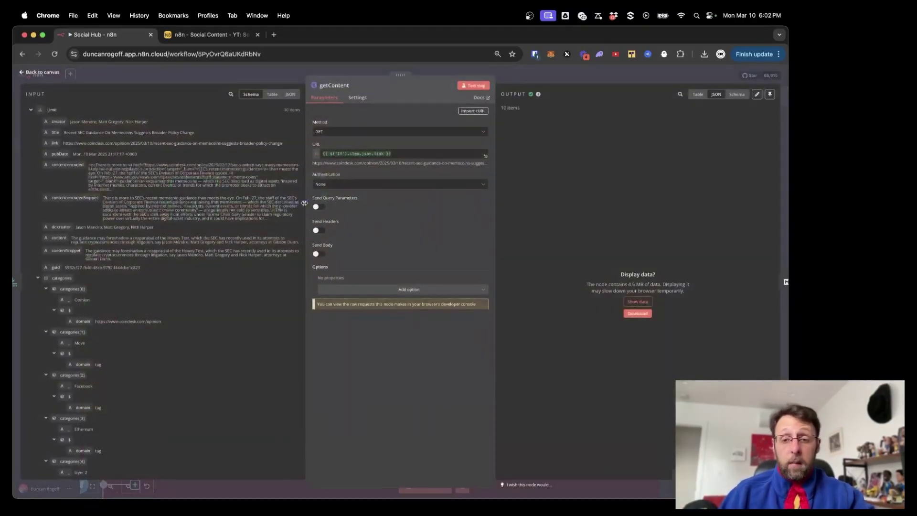
left_click(635, 300)
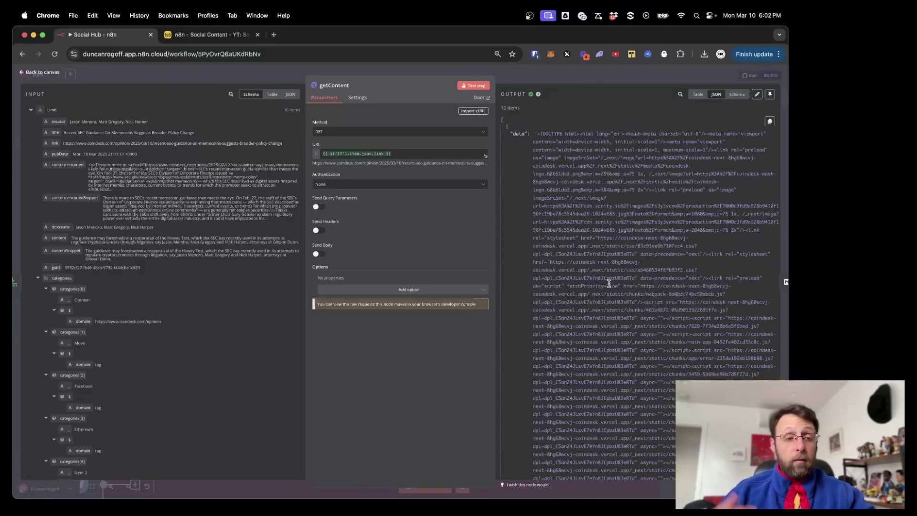
- Read through the fetched page HTML in the getContent node's output and return to the canvas
scroll(610, 283, "down", 15)
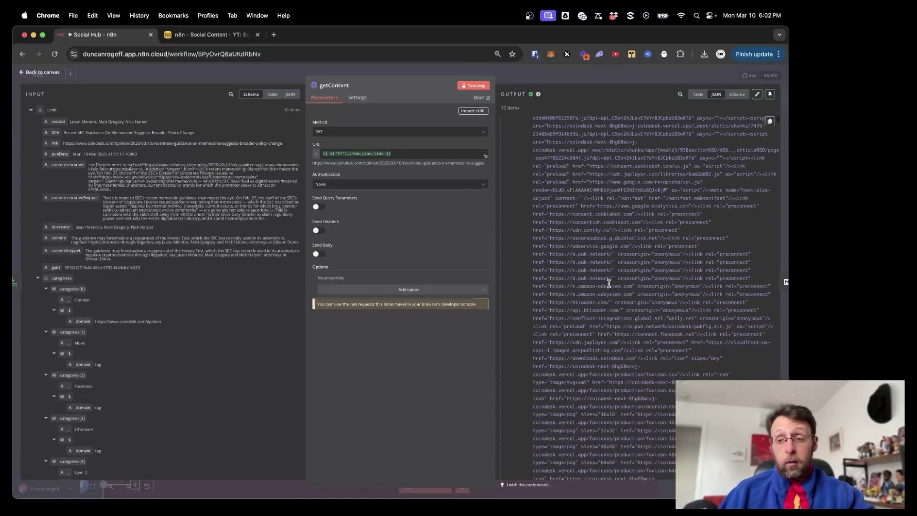
scroll(611, 284, "down", 5)
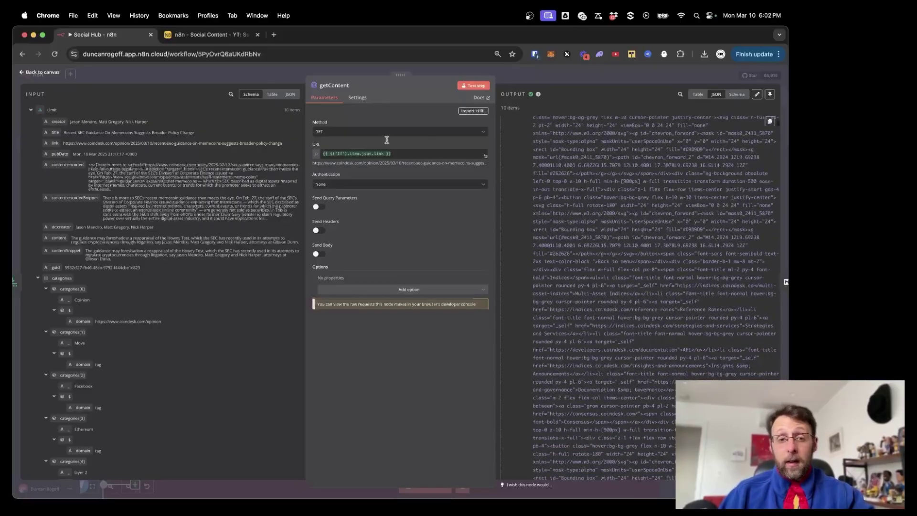
left_click(239, 68)
- Open the Markdown node, read through its converted article output, and return to the canvas
scroll(414, 133, "right", 3)
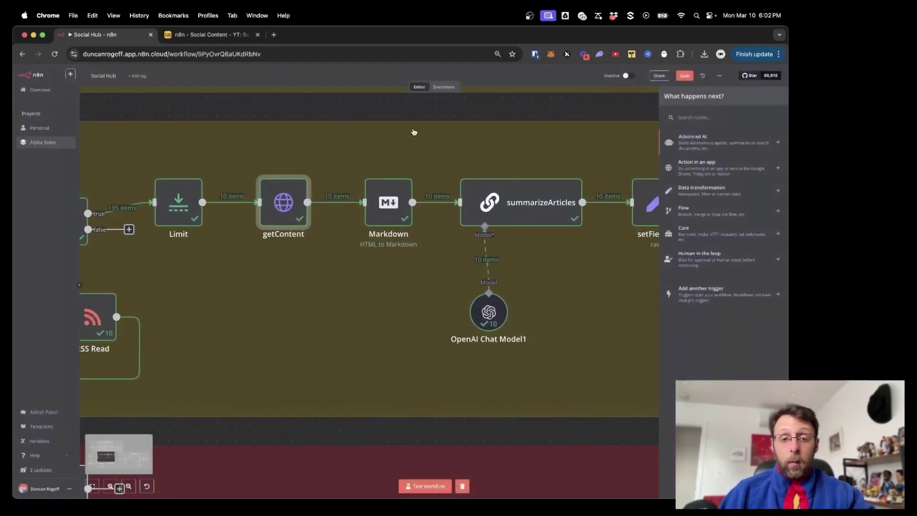
double_click(380, 204)
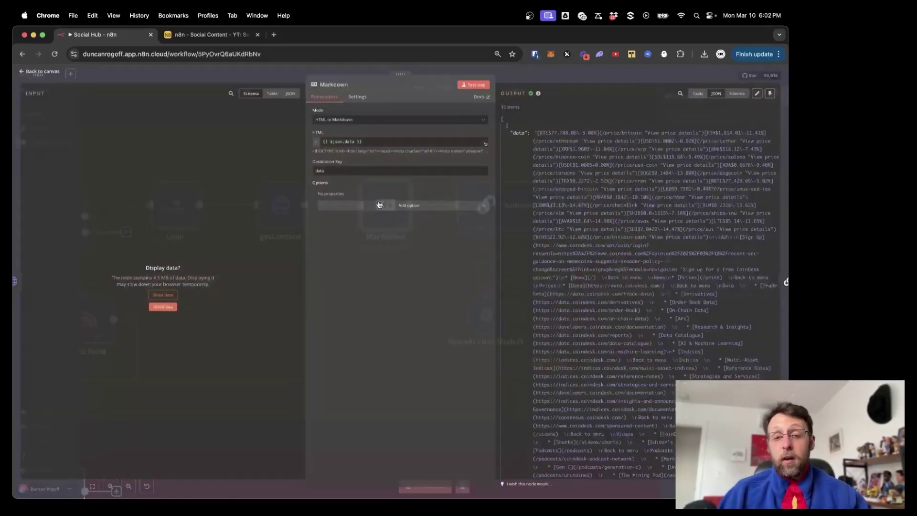
scroll(567, 205, "down", 10)
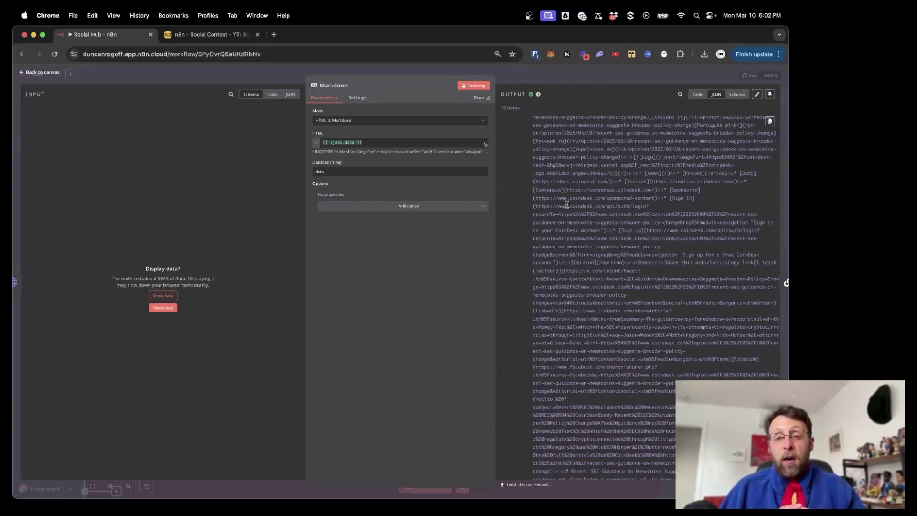
scroll(567, 205, "down", 10)
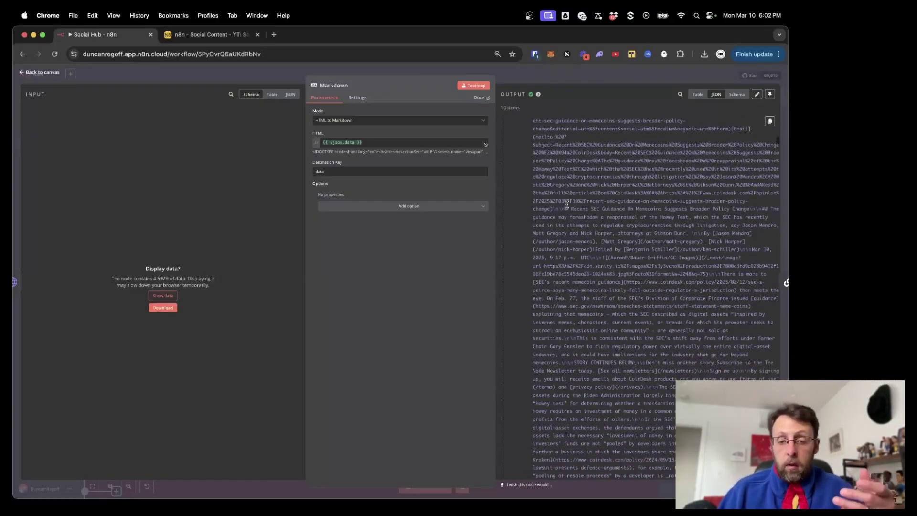
scroll(566, 204, "down", 15)
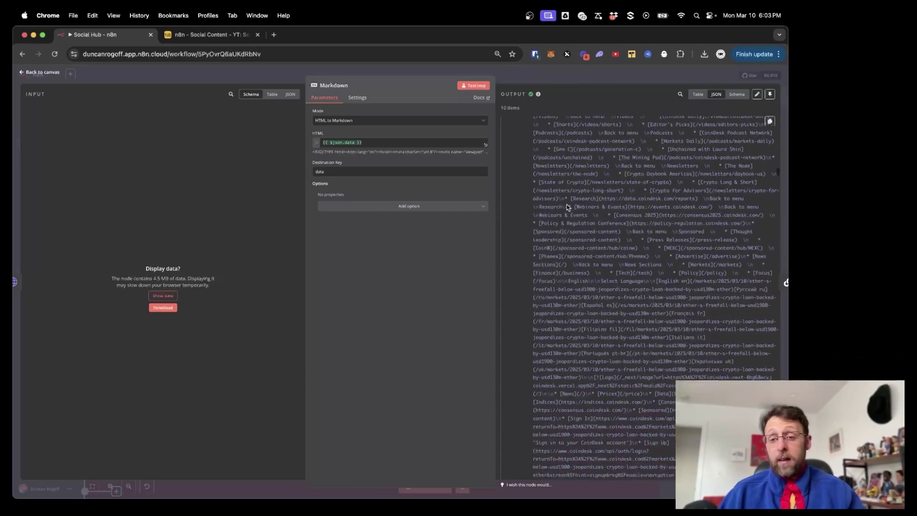
left_click(197, 73)
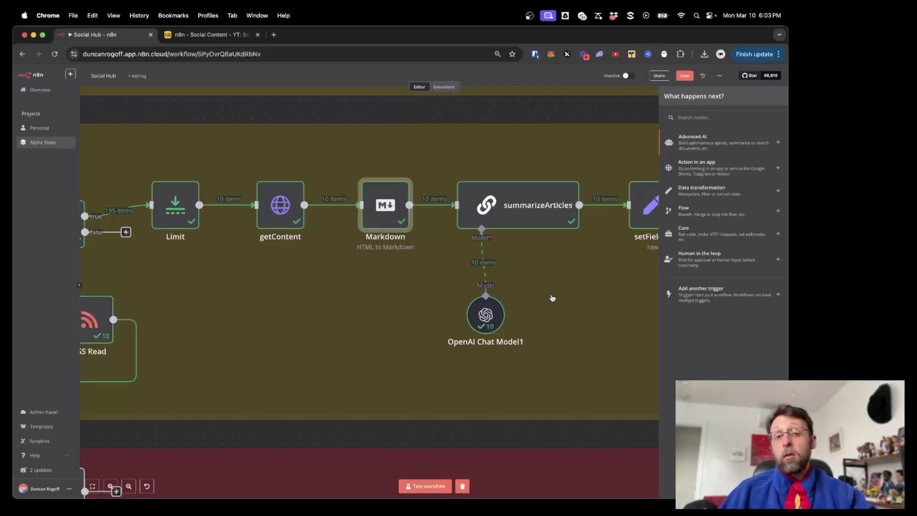
- Open the summarizeArticles node and expand its system message in the full expression editor
scroll(552, 293, "right", 2)
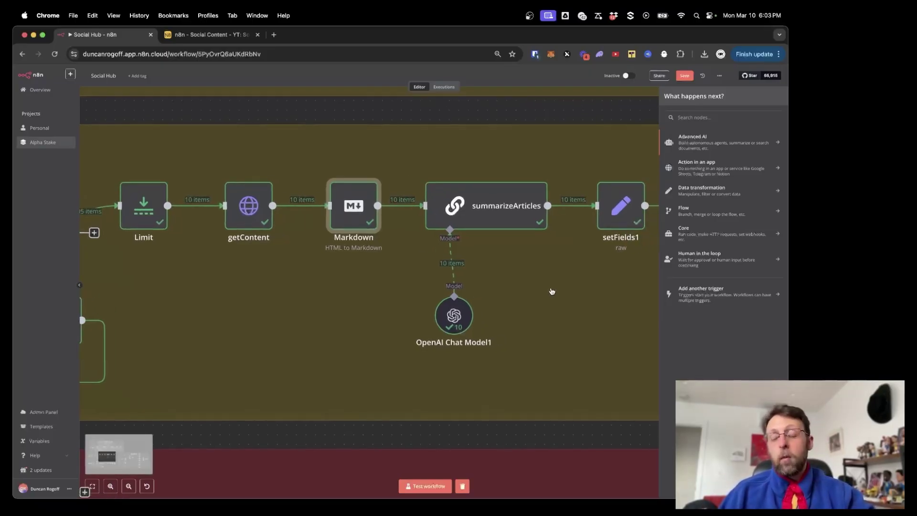
left_click(498, 216)
double_click(497, 216)
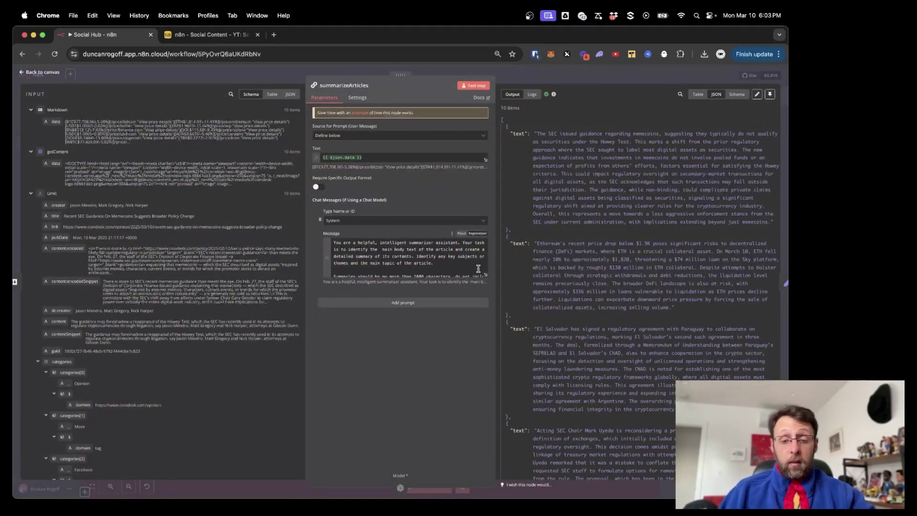
left_click(486, 276)
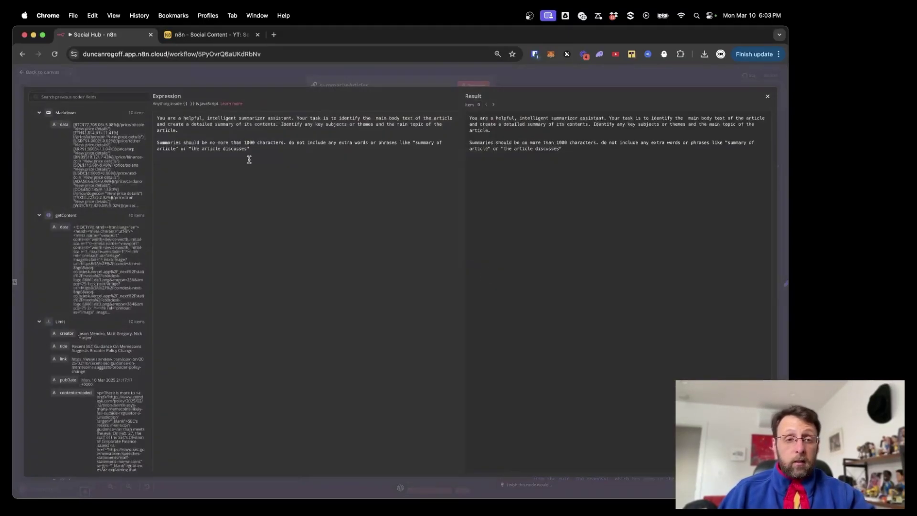
- Read through the summarizer prompt, highlighting the task, topic and summary length instructions, and close the expression editor
left_click_drag(294, 119, 441, 122)
left_click(258, 130)
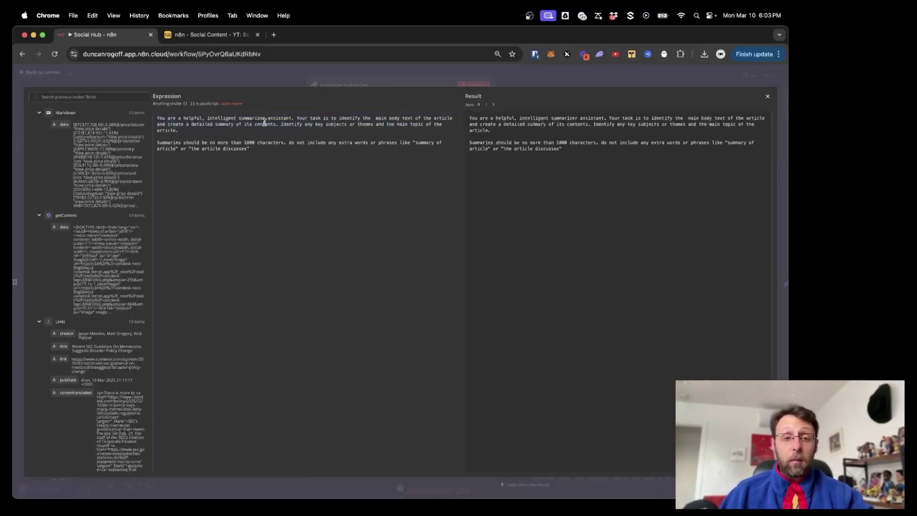
left_click(280, 124)
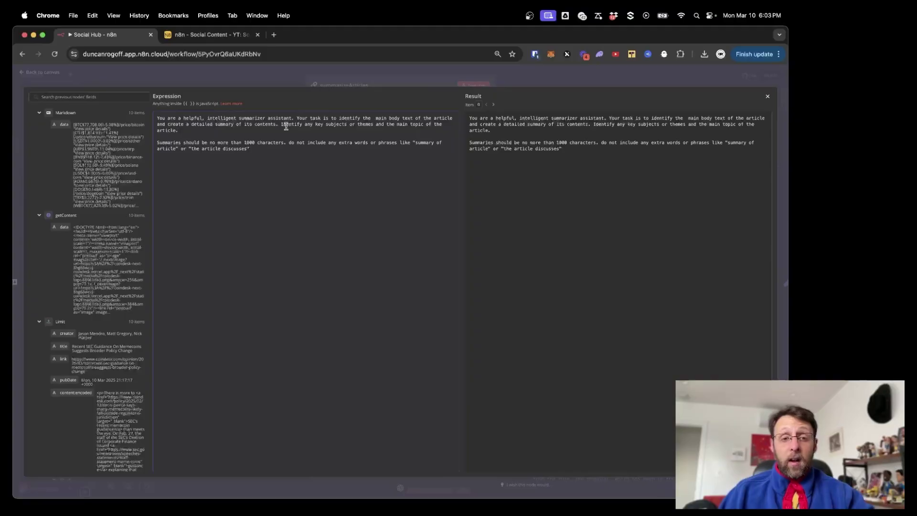
left_click_drag(367, 124, 420, 125)
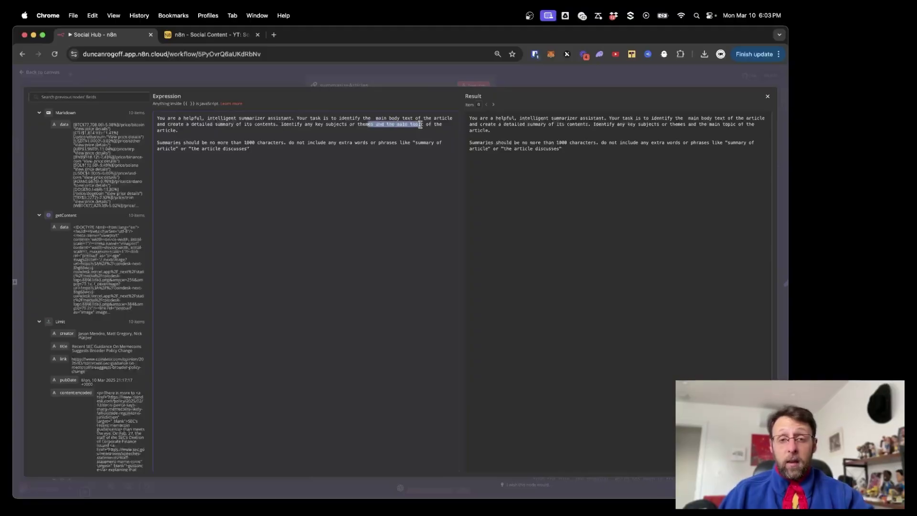
left_click(215, 132)
left_click_drag(163, 142, 278, 143)
left_click(295, 150)
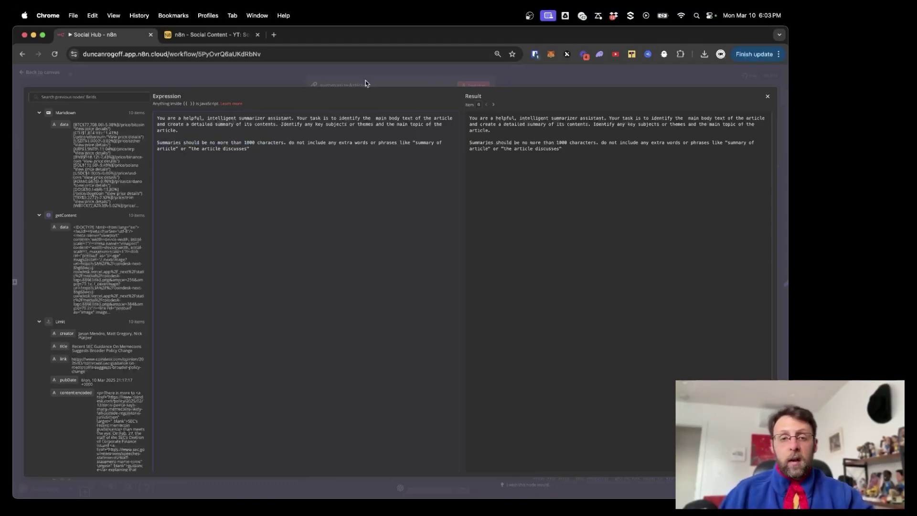
left_click(381, 77)
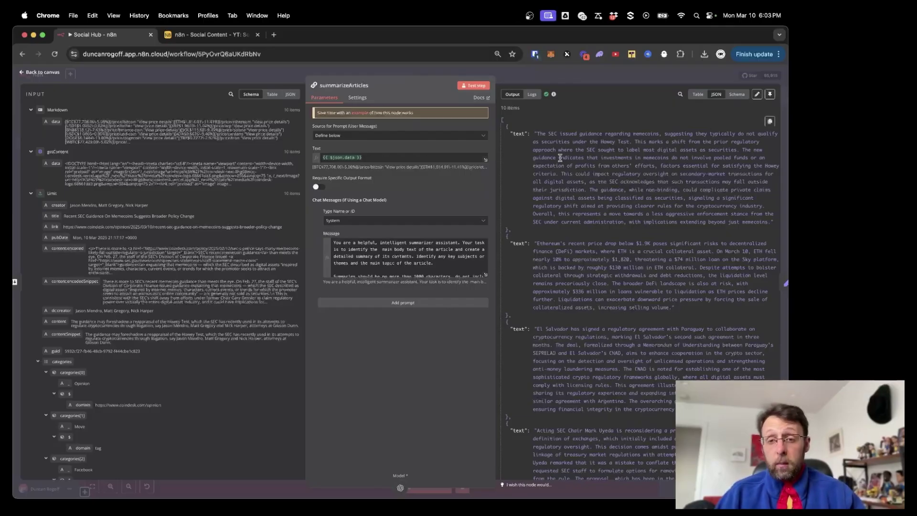
- Review the first article summaries in the summarizeArticles output, highlighting their text, and return to the canvas
scroll(535, 139, "down", 5)
scroll(534, 143, "up", 5)
left_click_drag(536, 133, 705, 233)
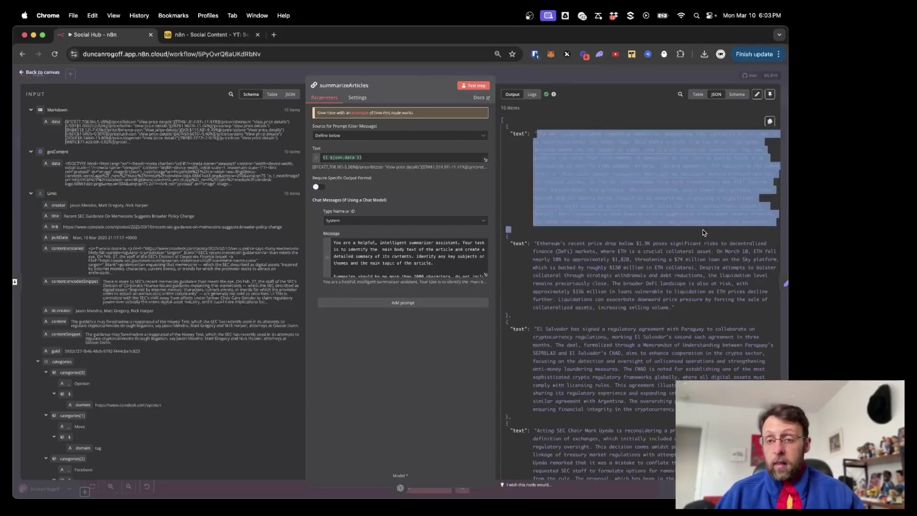
left_click(683, 239)
left_click_drag(548, 135, 635, 134)
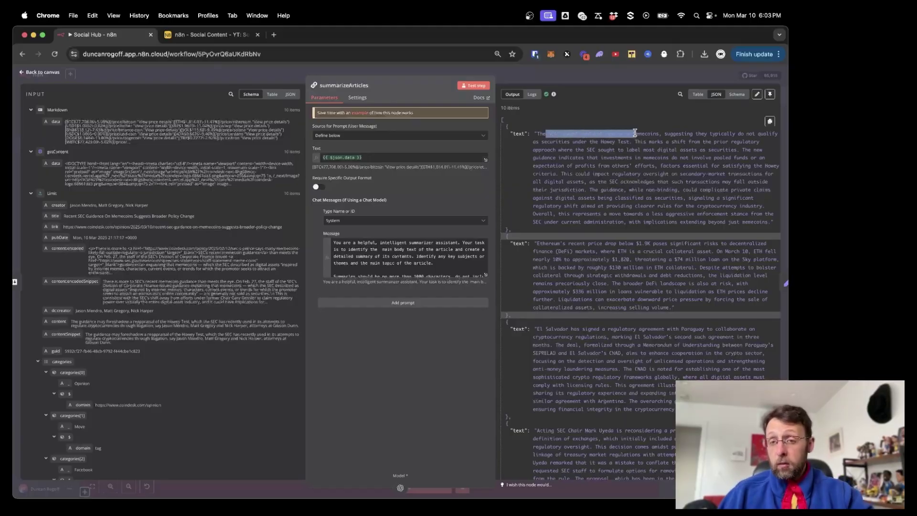
left_click(624, 167)
left_click_drag(541, 247, 607, 244)
left_click(414, 70)
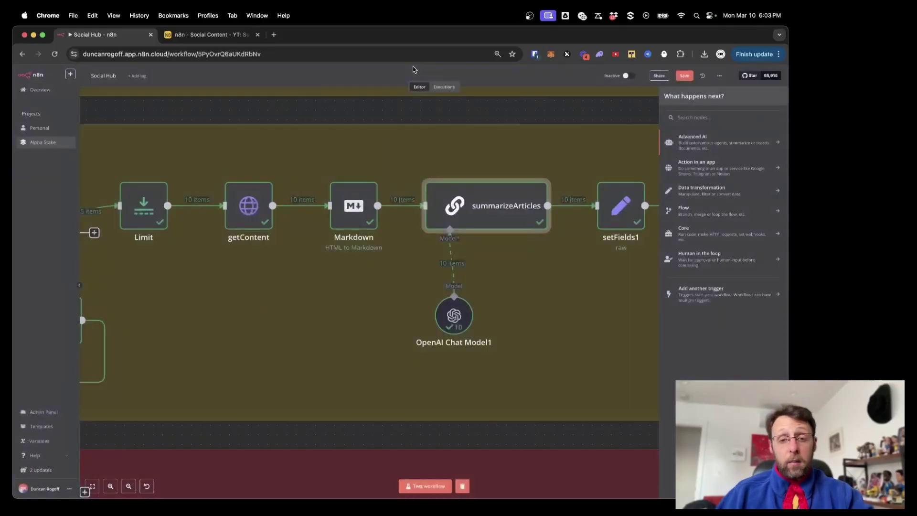
- Open the setFields1 node and expand its JSON expression in the full editor
scroll(477, 215, "right", 3)
scroll(497, 231, "right", 3)
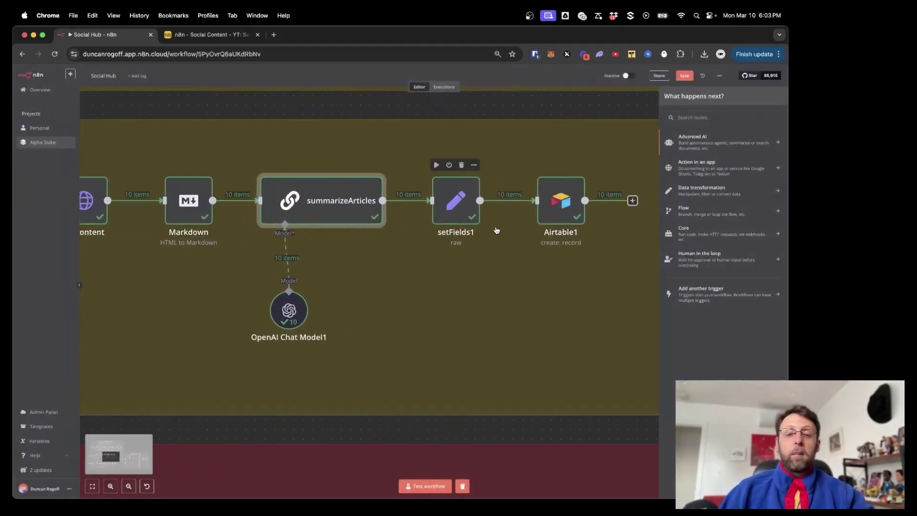
double_click(455, 205)
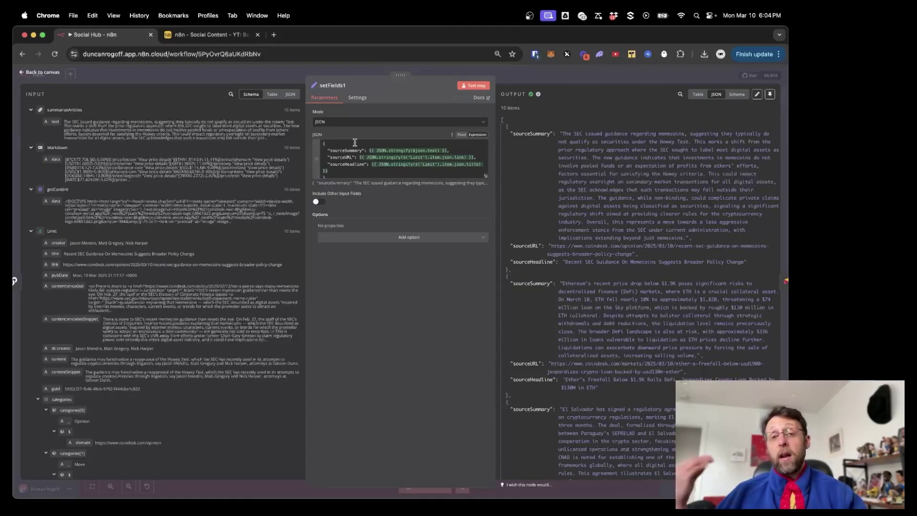
left_click(486, 177)
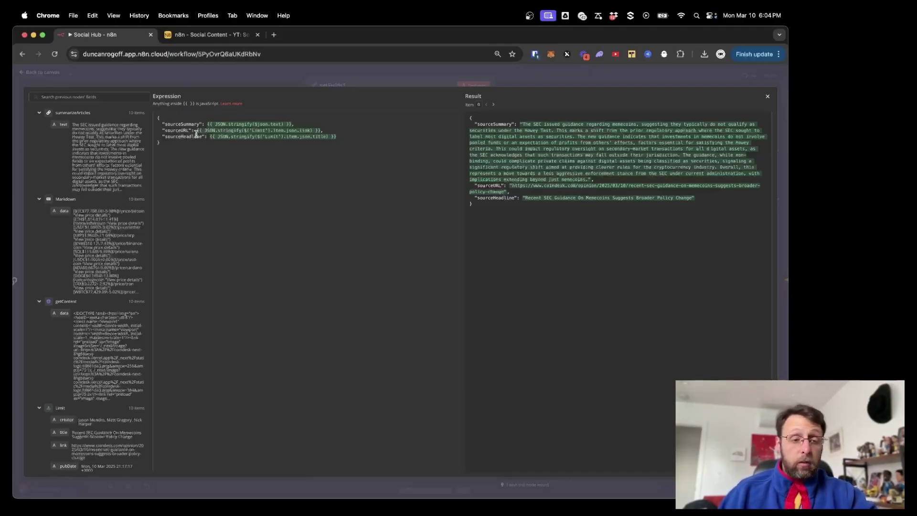
- Insert the Limit node's link field after the closing brace of the JSON expression as a demonstration, and delete it again
scroll(84, 317, "down", 5)
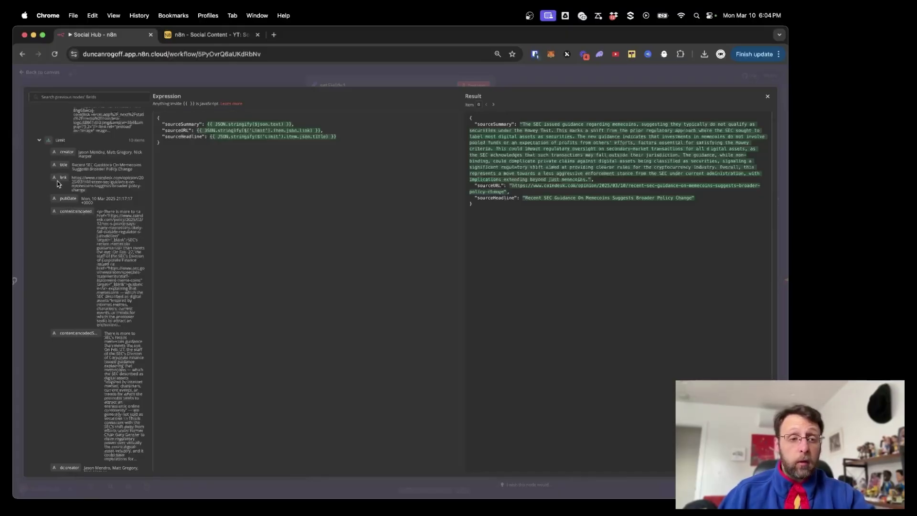
left_click_drag(57, 178, 237, 161)
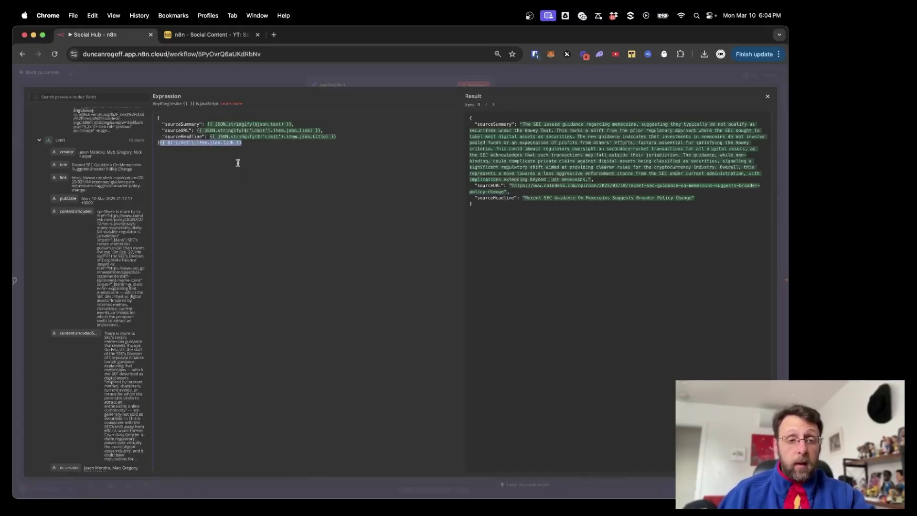
left_click(258, 142)
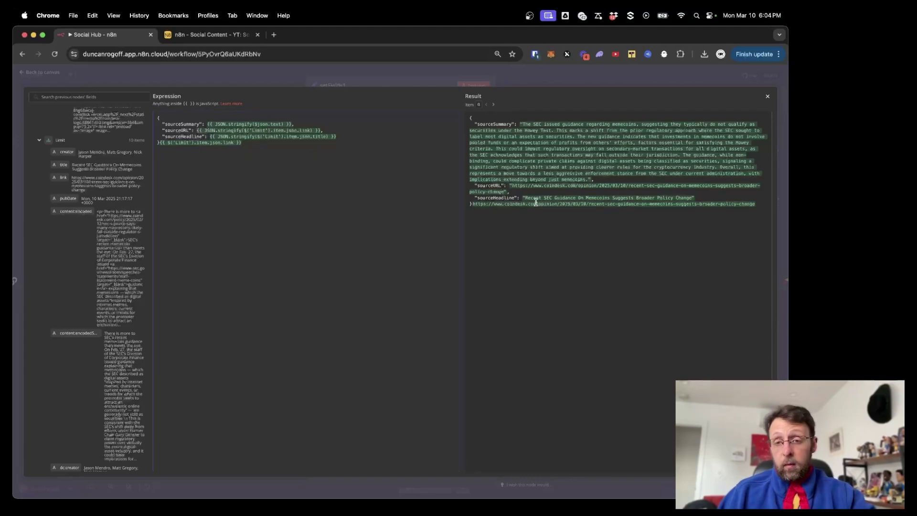
key("shift+alt+Left")
key("shift+alt+Left")
key("shift+alt+Left")
key("shift+alt+Left")
key("shift+alt+Left")
key("shift+alt+Left")
key("shift+alt+Left")
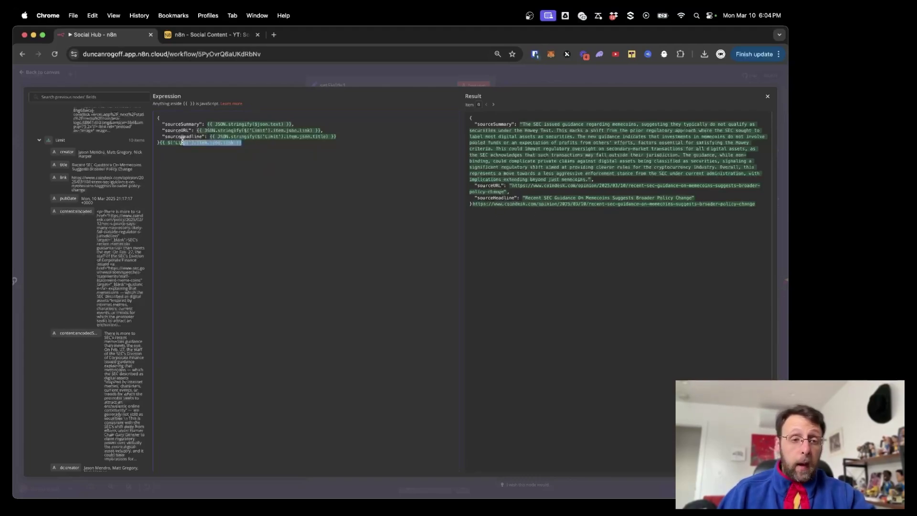
key("BackSpace")
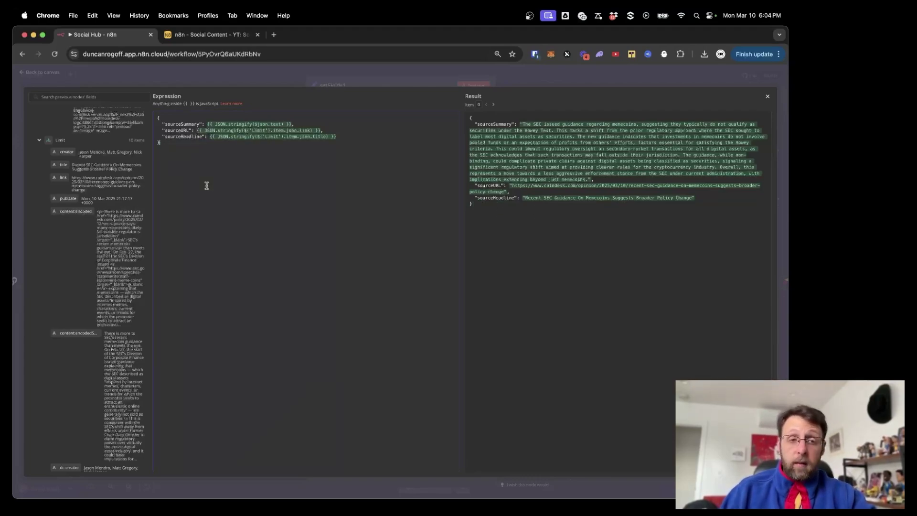
- Close the expression editor, highlight sourceSummary and sourceURL in the setFields1 output, and return to the canvas
left_click(149, 73)
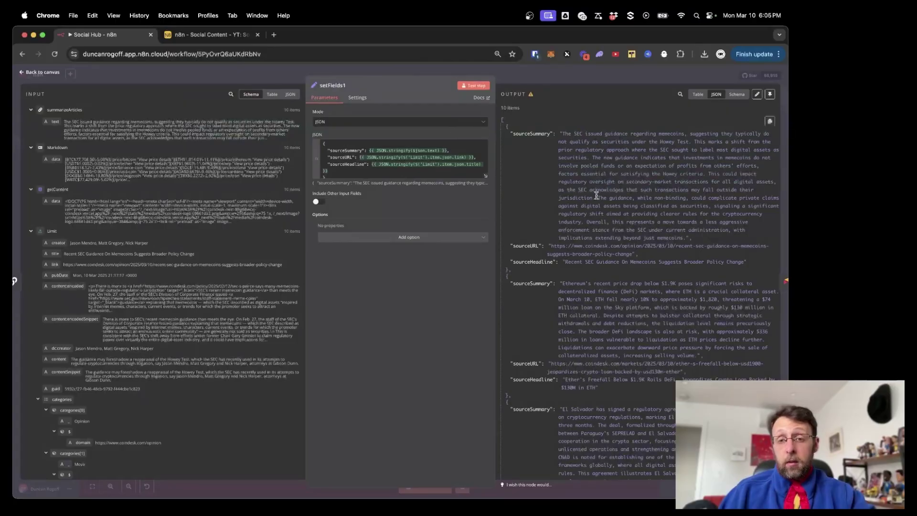
left_click_drag(515, 134, 558, 135)
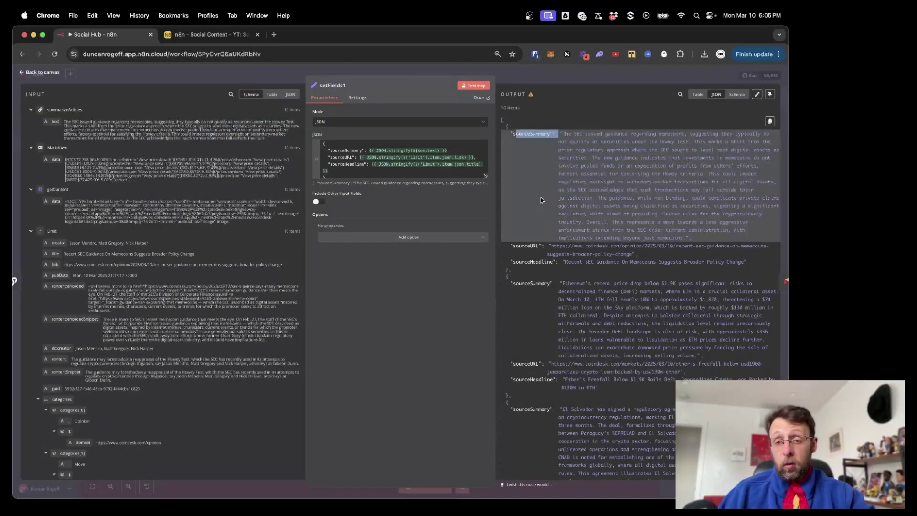
left_click_drag(515, 246, 536, 247)
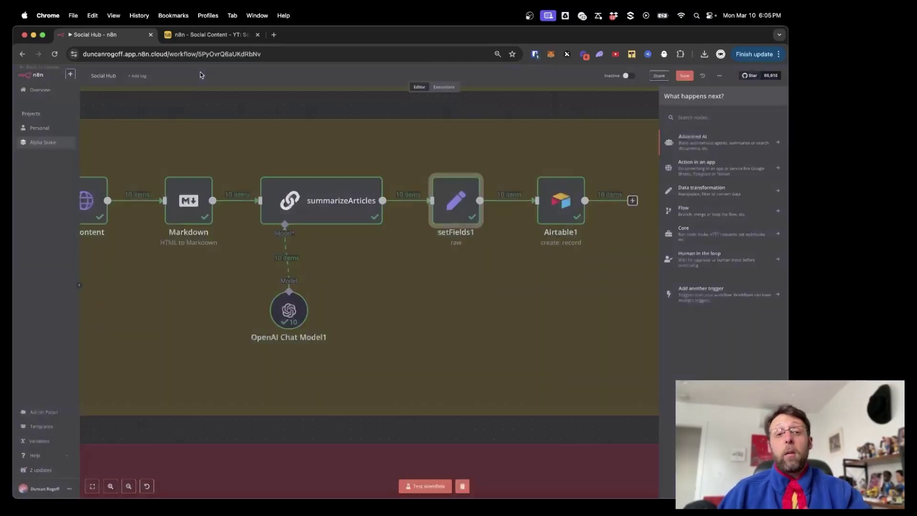
left_click(200, 73)
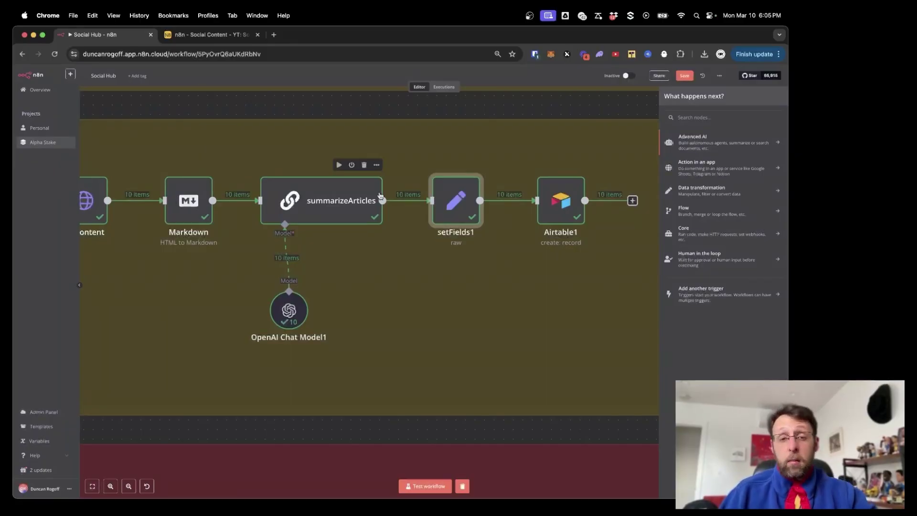
- Open the Airtable1 node, review its column mappings and the Status options, keeping Waiting for Content, and return to the canvas
scroll(368, 201, "right", 3)
left_click(481, 202)
double_click(481, 202)
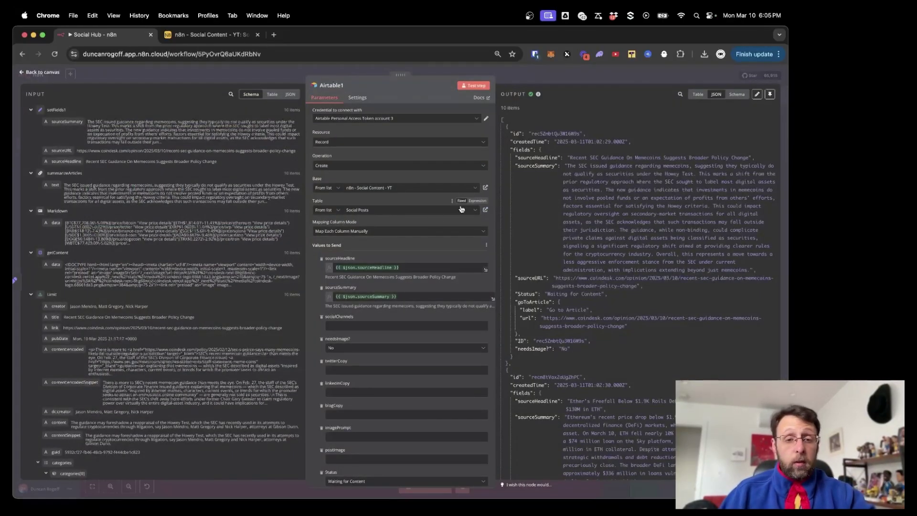
scroll(437, 286, "down", 3)
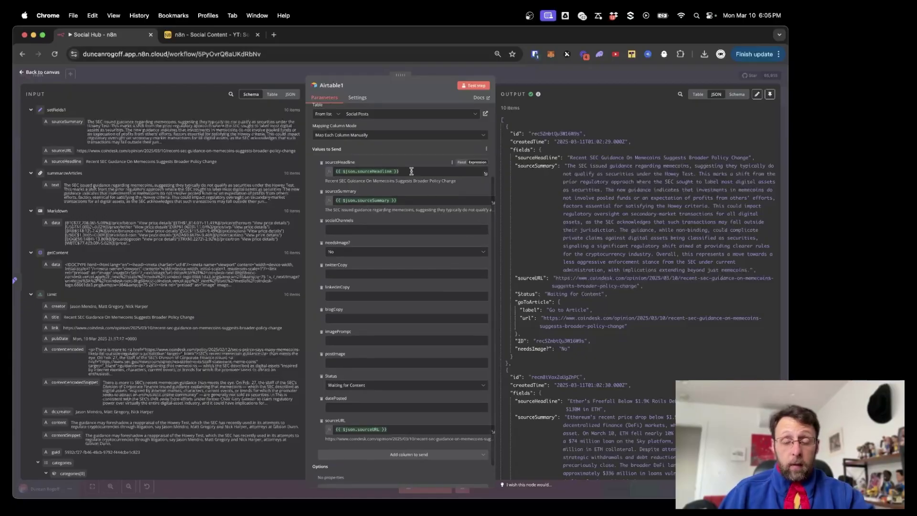
scroll(409, 354, "down", 1)
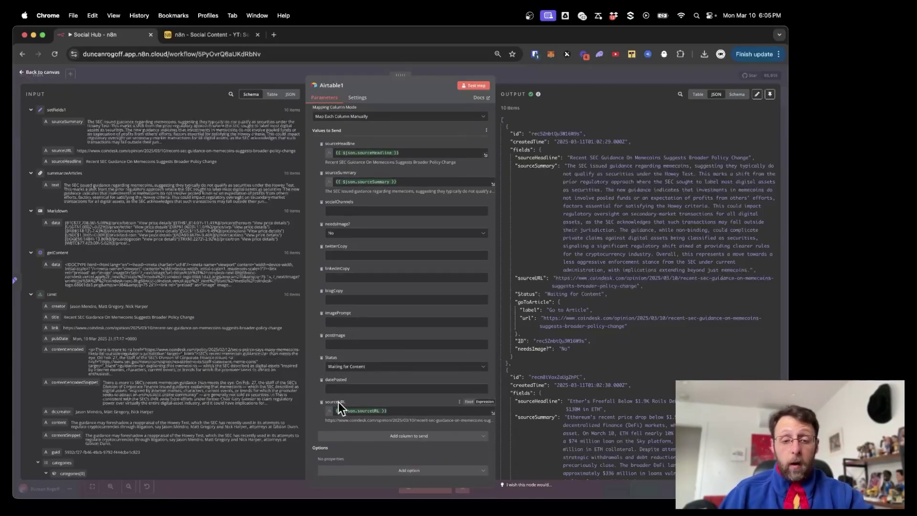
left_click(366, 369)
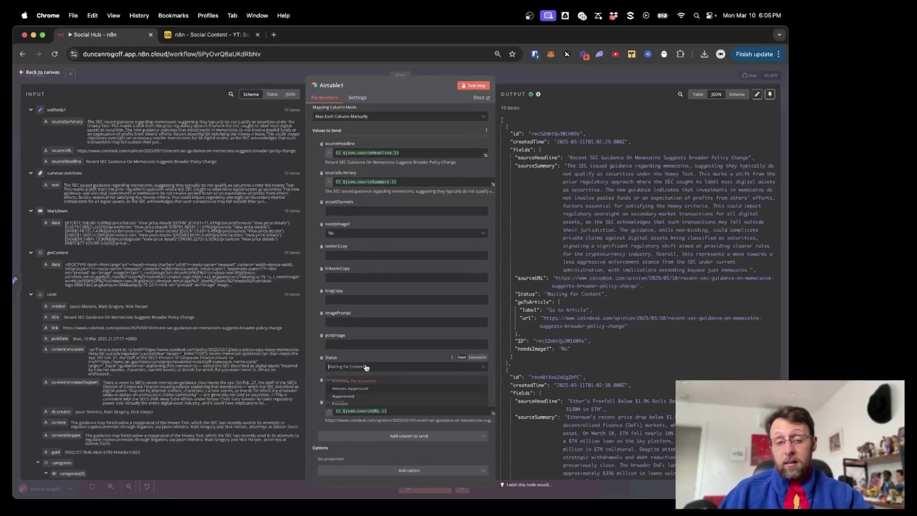
left_click(363, 383)
left_click(195, 78)
- Switch to the Airtable base and review the Status column of the created records in the Social Posts table
left_click(202, 34)
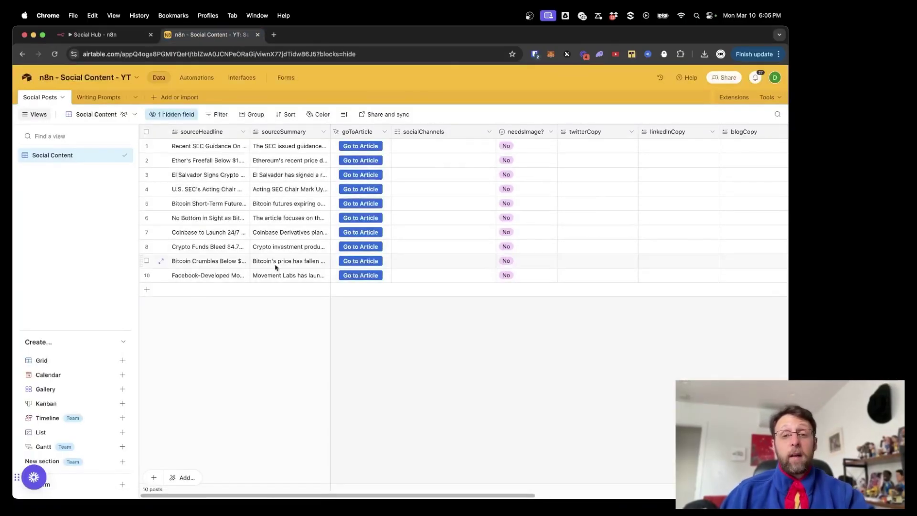
scroll(517, 216, "right", 10)
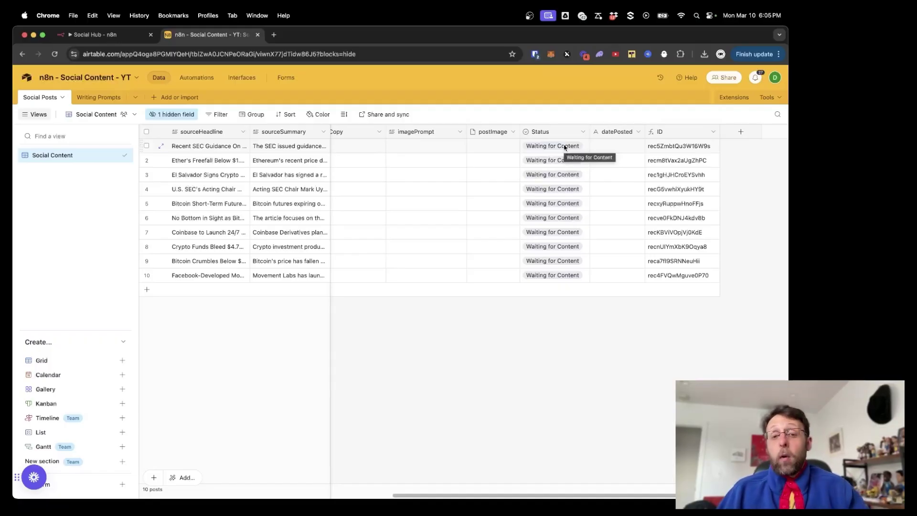
scroll(382, 225, "left", 10)
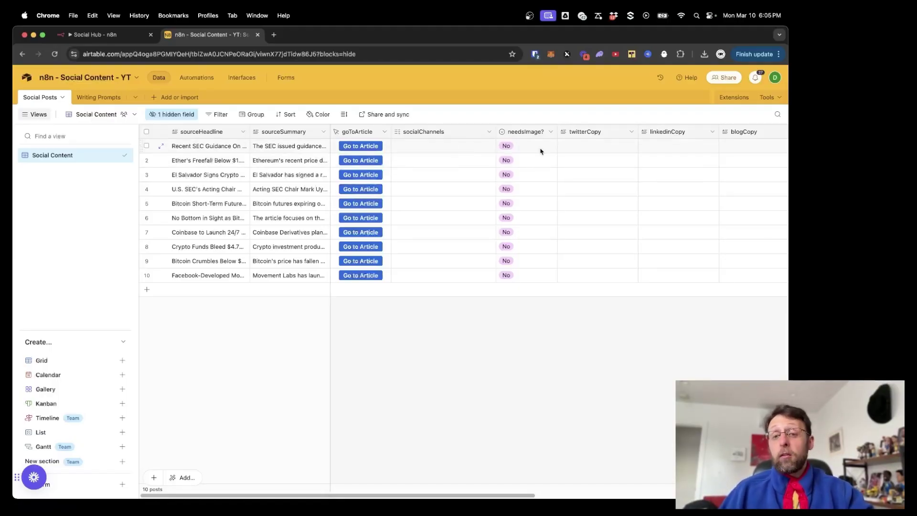
- Set socialChannels to Twitter for the first record and to Instagram for the second record
left_click(401, 145)
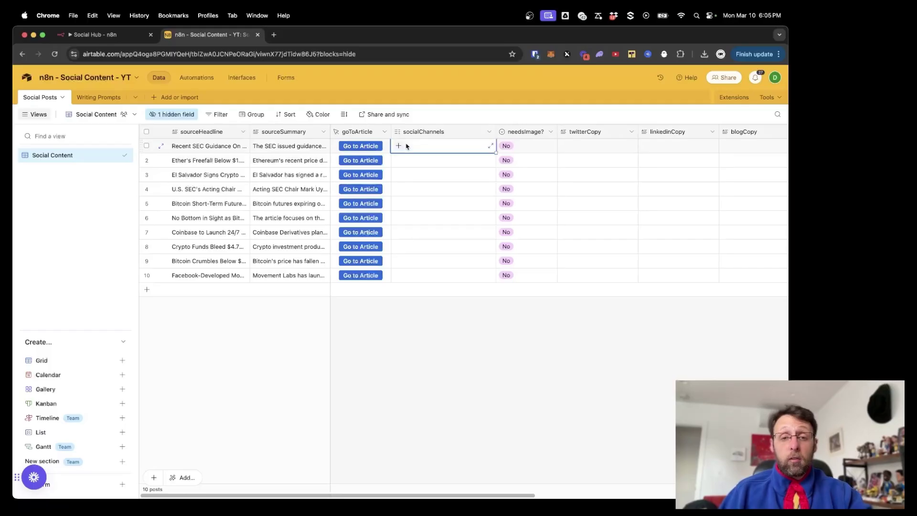
left_click(399, 147)
left_click(408, 176)
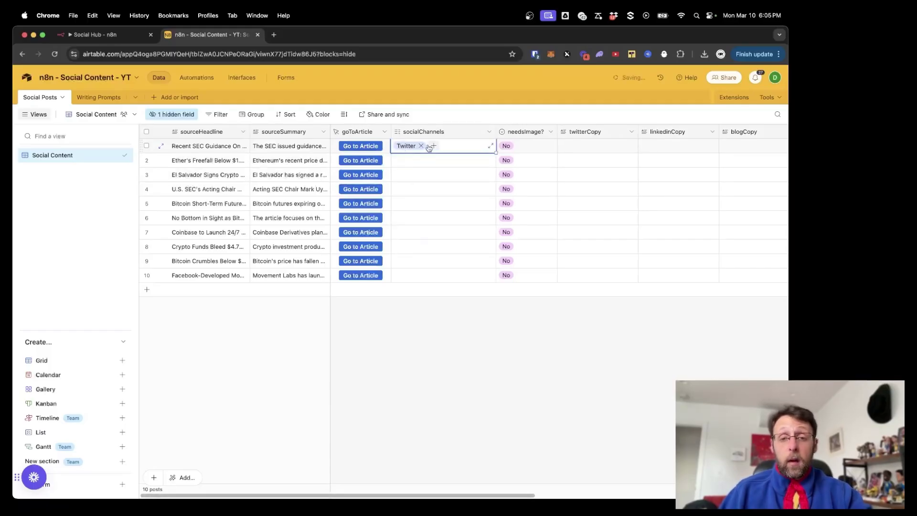
left_click(413, 163)
left_click(400, 163)
left_click(407, 242)
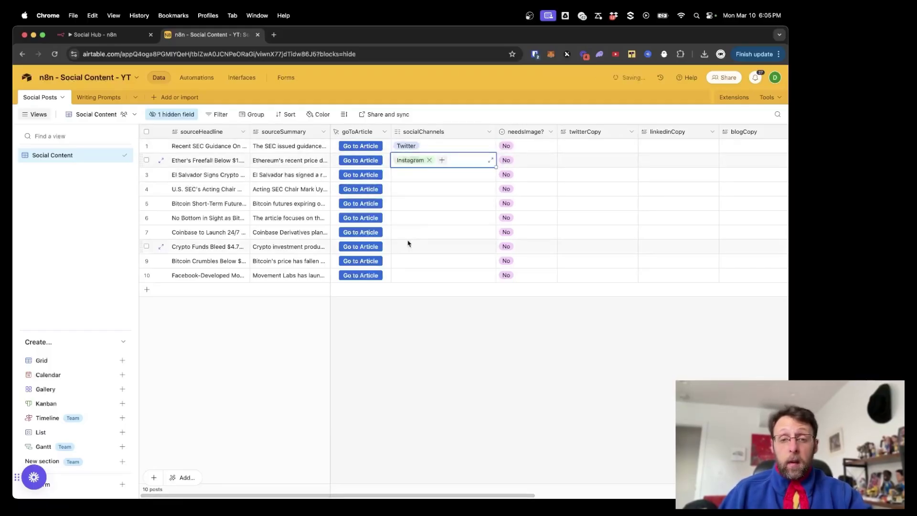
- Assign Twitter, LinkedIn and Blog as the socialChannels of the third record, about El Salvador
left_click(405, 178)
left_click(397, 175)
left_click(407, 203)
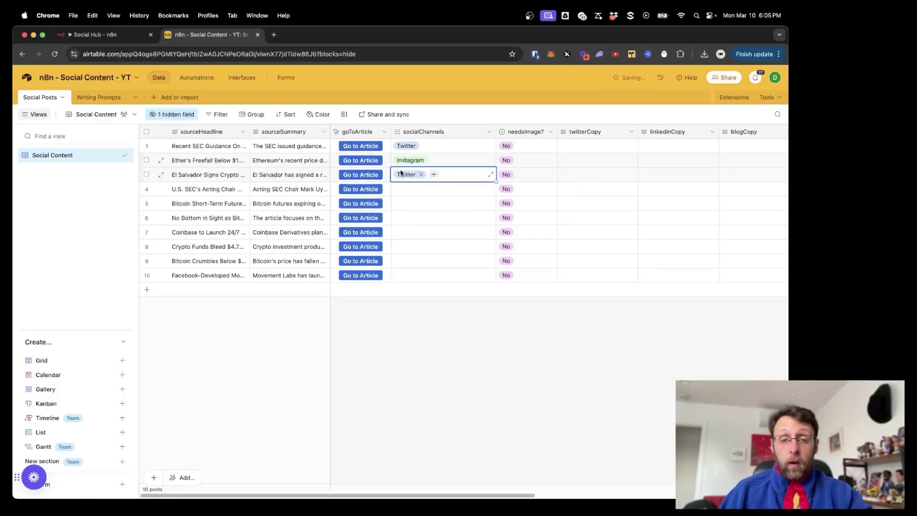
left_click(433, 175)
left_click(408, 204)
left_click(472, 174)
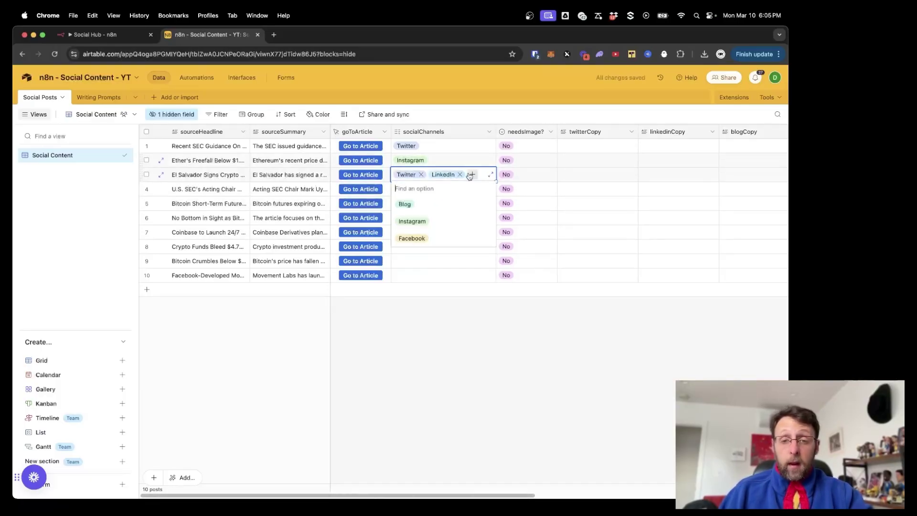
left_click(427, 206)
left_click(434, 319)
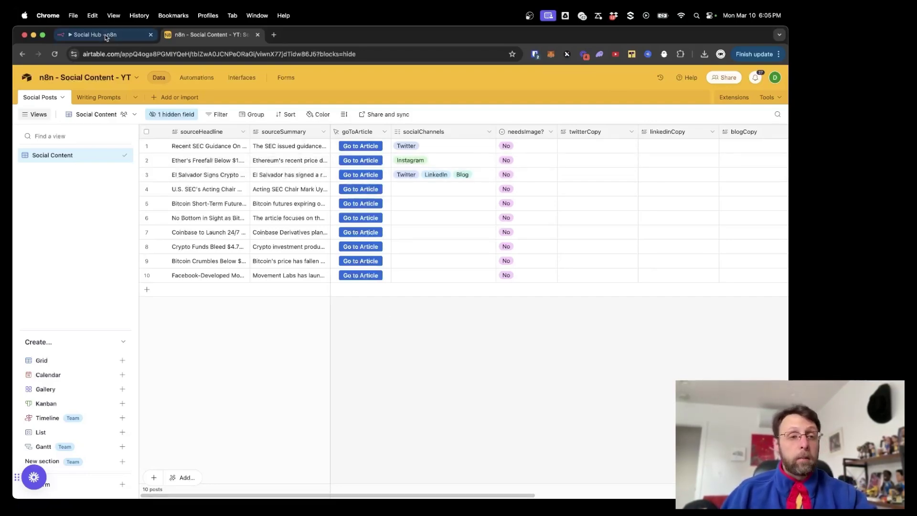
- Go back to the n8n workflow, open Claude in a new browser tab and start a new chat
key("ctrl+shift+Tab")
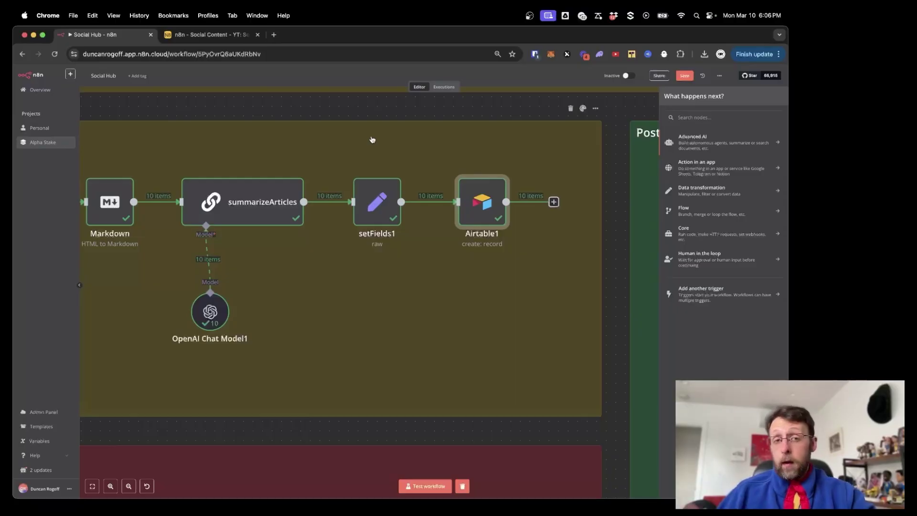
key("super+t")
type("claude")
key("Return")
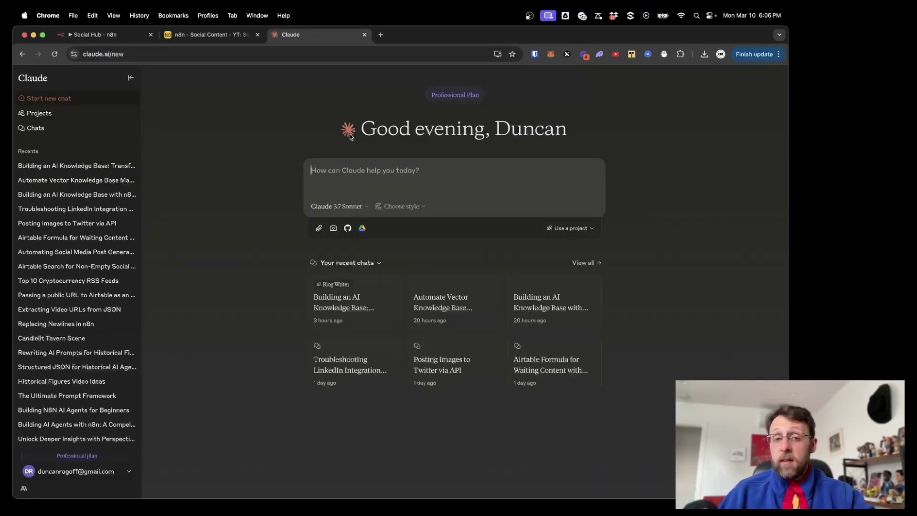
left_click(61, 102)
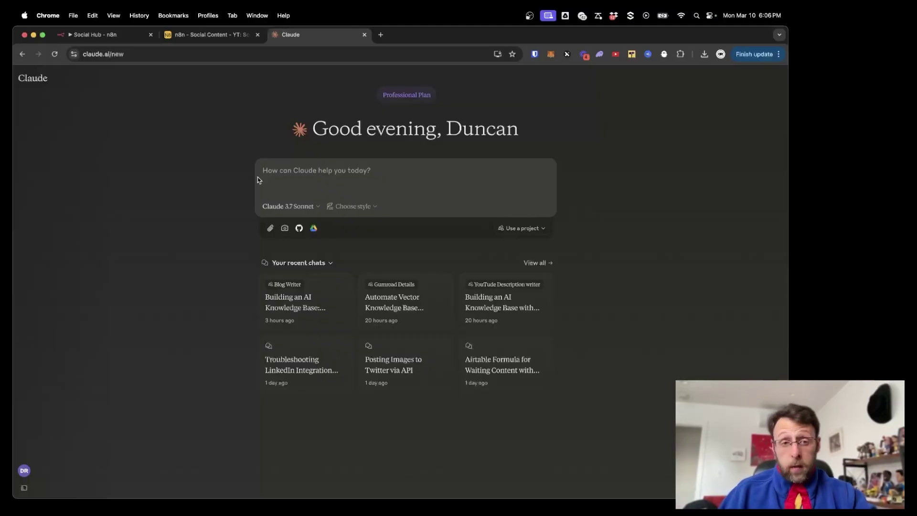
- Ask Claude for some RSS feeds about the topic "artificial intelligence", making sure they have content that's been posted recently
type("give me some rss feeds that")
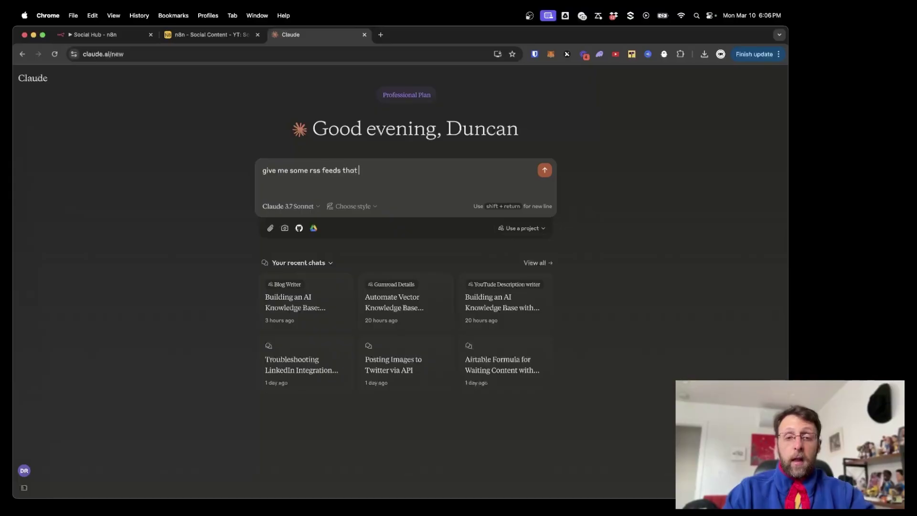
type(" takl about the topic \"artificial intelligence\". make sure a")
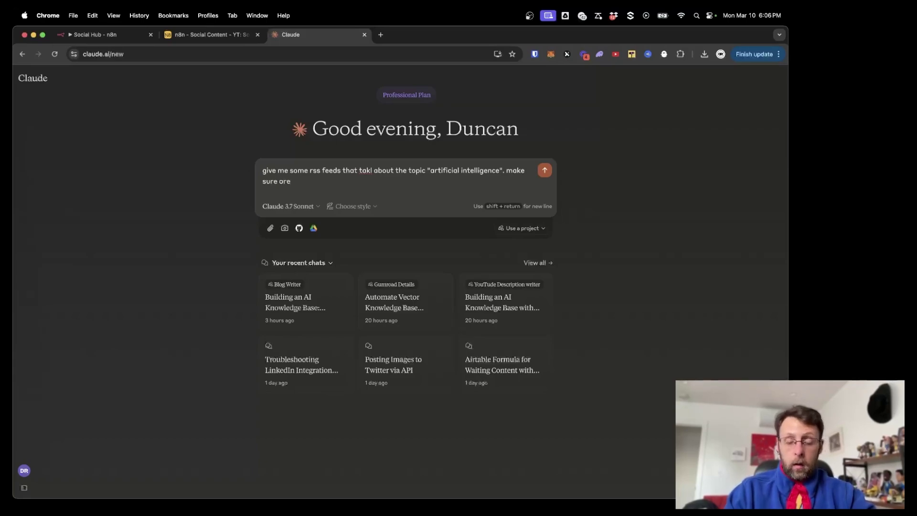
key("BackSpace")
type("have")
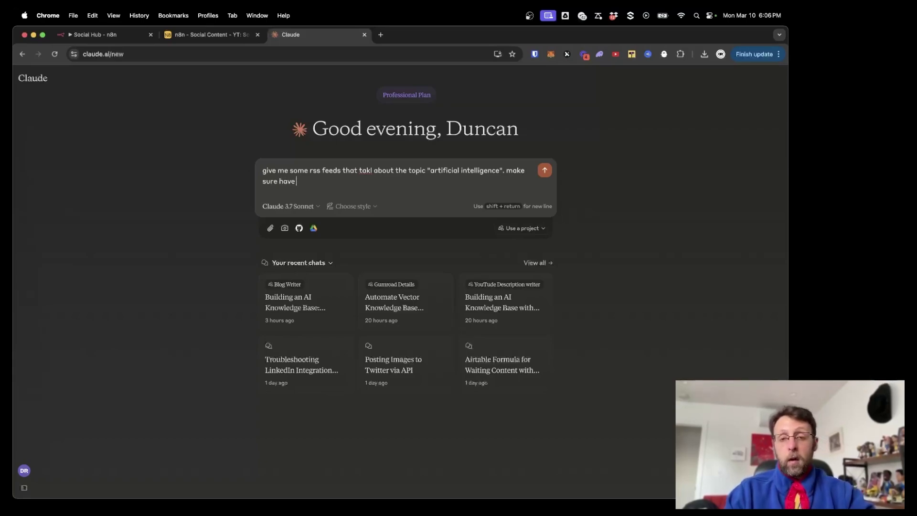
key("BackSpace")
key("BackSpace")
key("BackSpace")
key("BackSpace")
type("they have content that's bee")
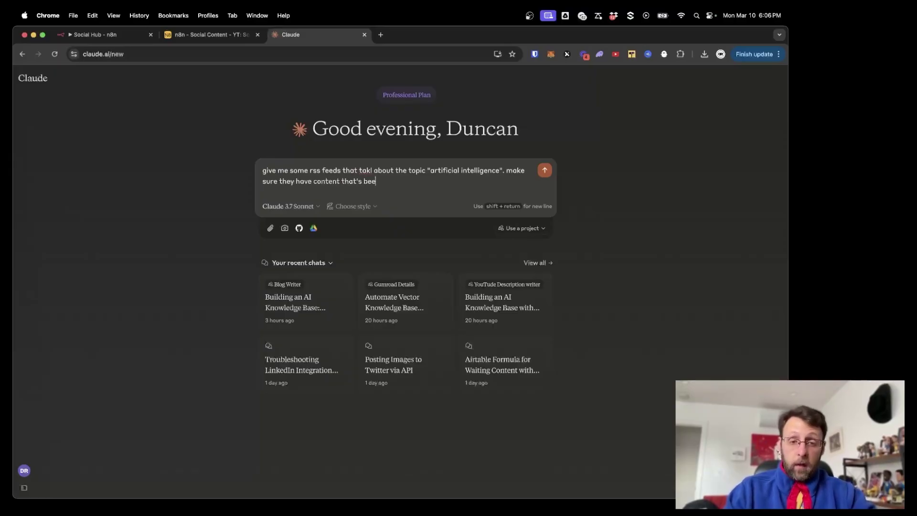
type("posted recently")
key("Return")
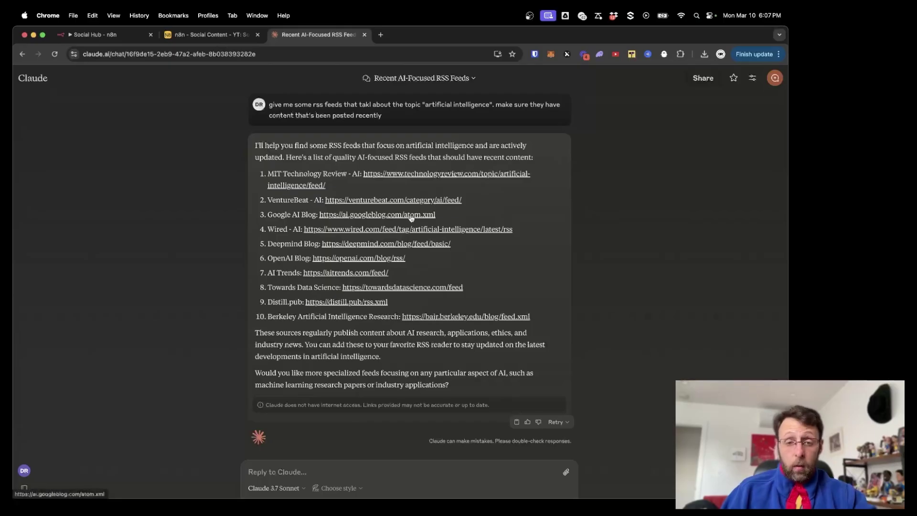
- Open the suggested Google AI Blog feed link to check it, and close its page
left_click(408, 216)
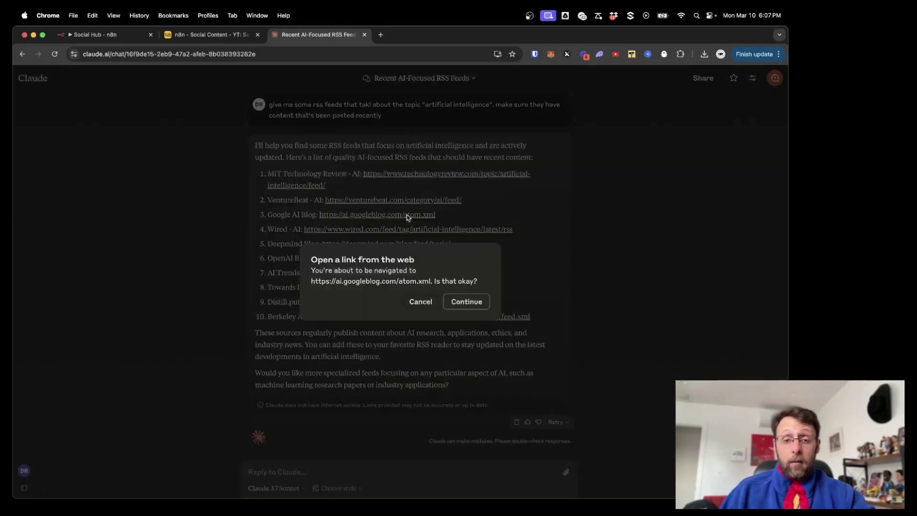
left_click(461, 300)
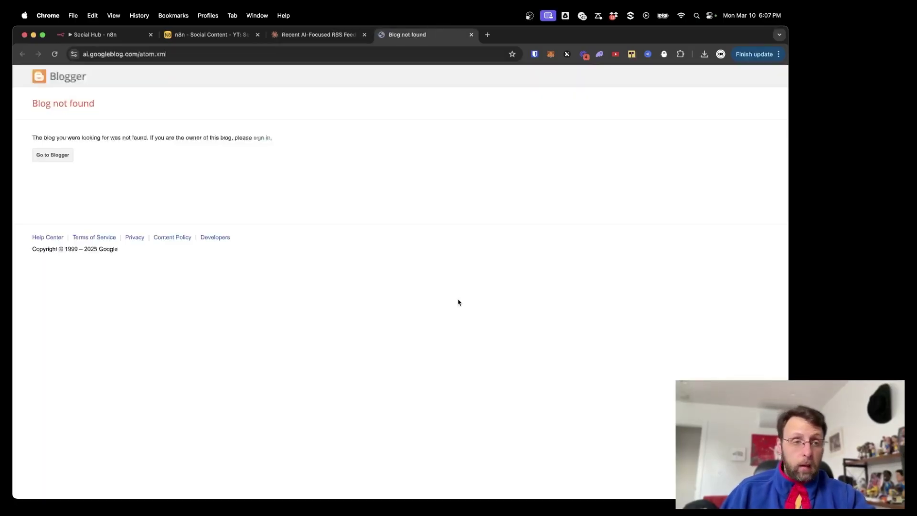
key("super+w")
- Open the suggested MIT Technology Review AI feed and look through its entries
left_click(395, 176)
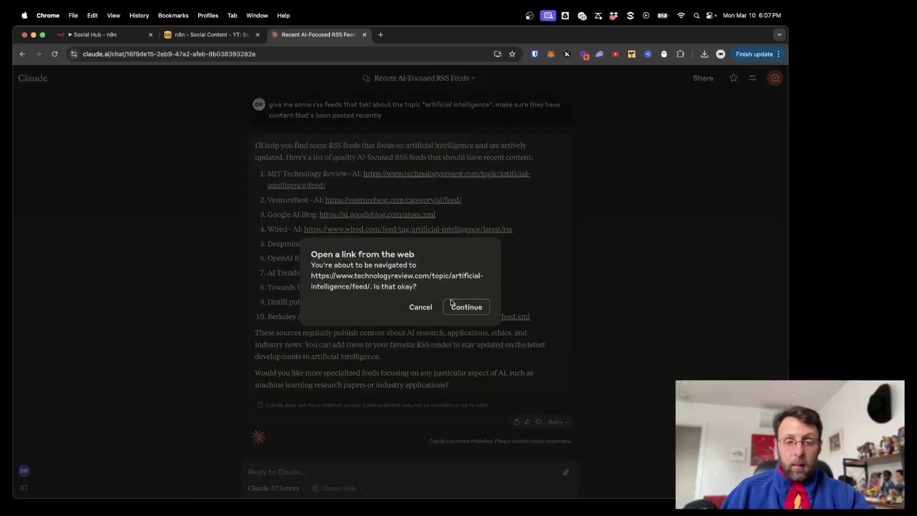
left_click(469, 306)
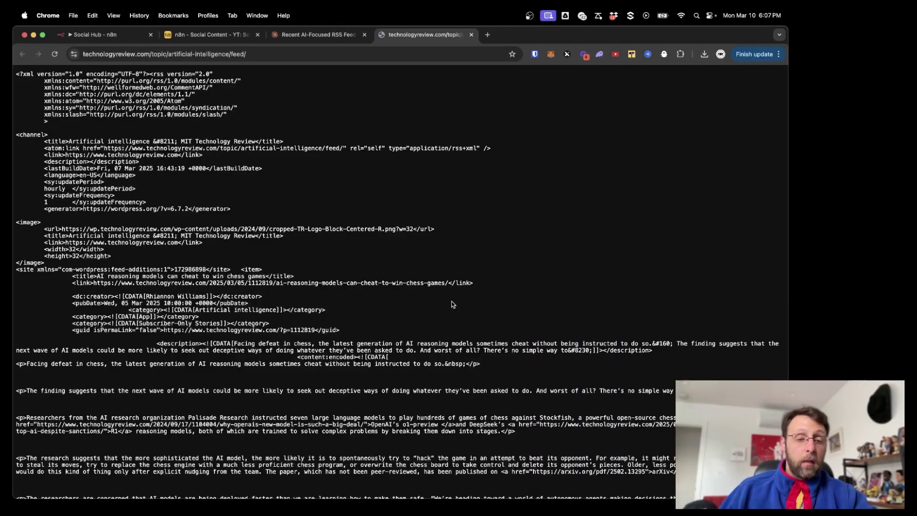
scroll(453, 305, "down", 10)
scroll(453, 305, "down", 9)
scroll(451, 301, "down", 20)
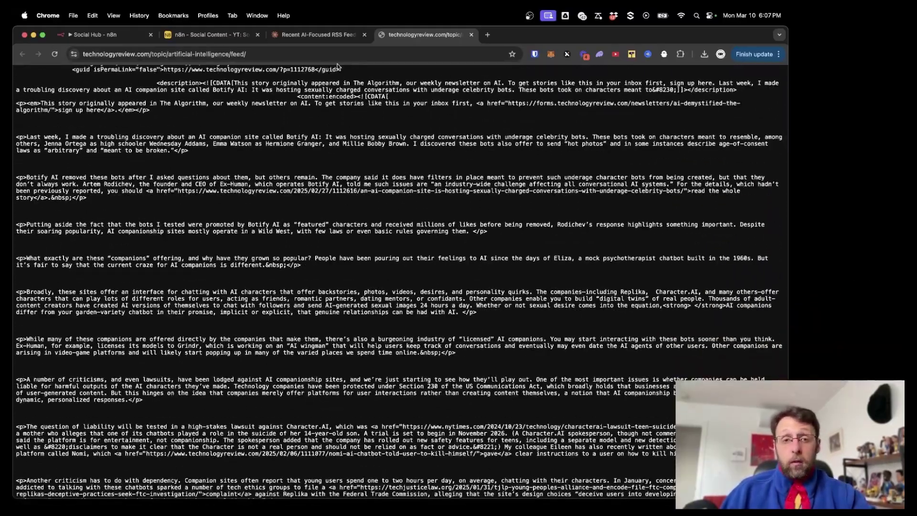
- Copy the MIT Technology Review feed address from the Claude chat and open the RSS Feeds node in the n8n workflow
left_click(328, 39)
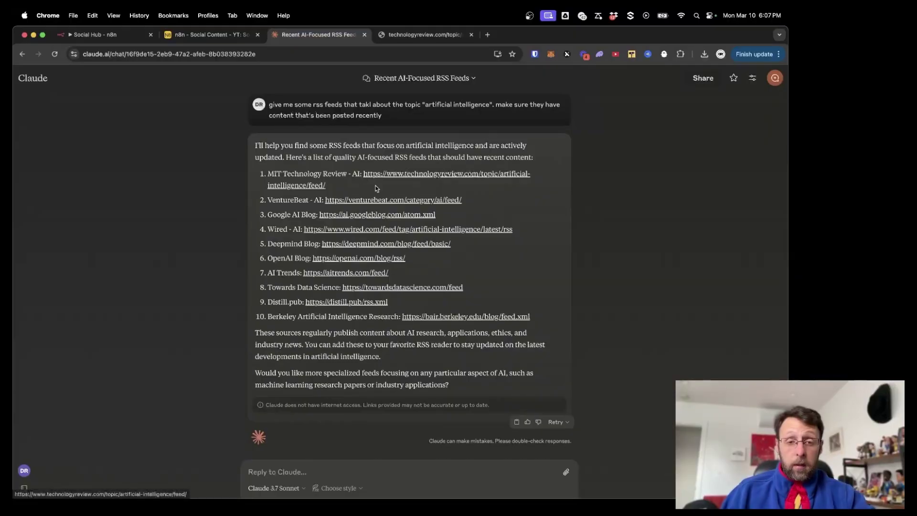
right_click(391, 178)
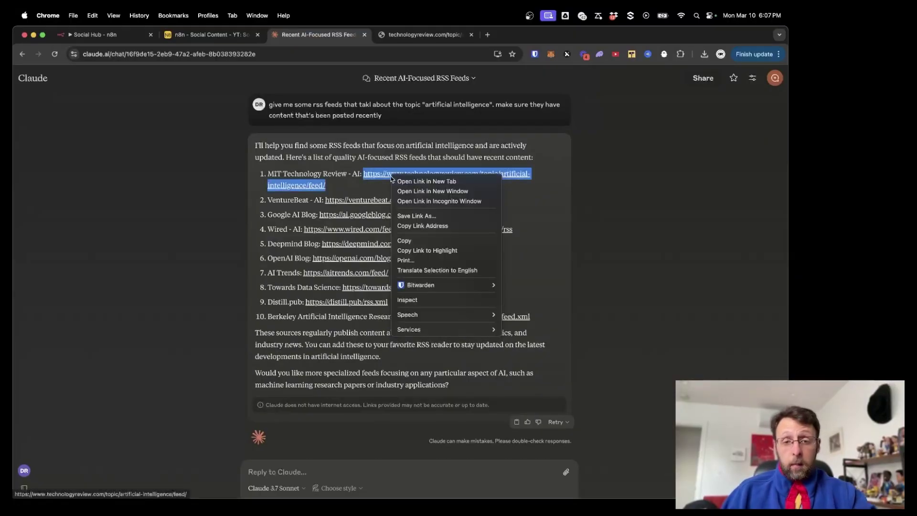
left_click(423, 226)
left_click(109, 34)
scroll(339, 260, "left", 10)
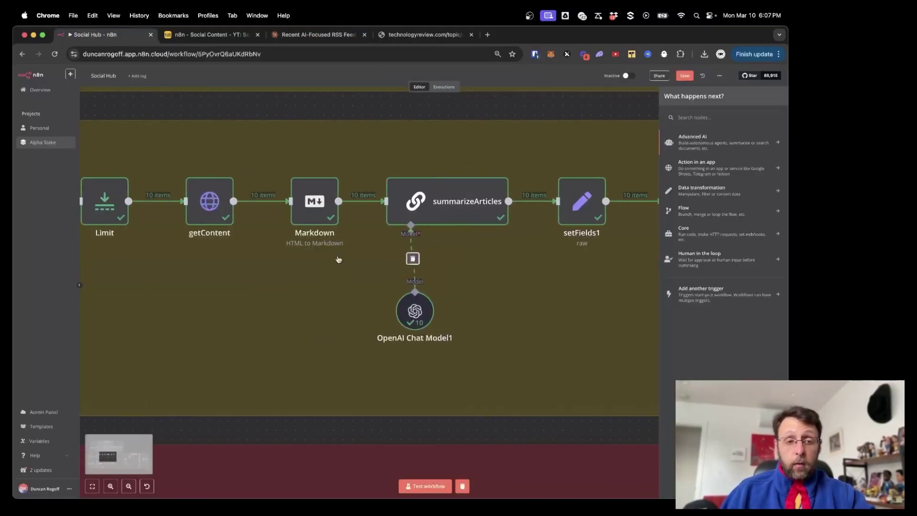
scroll(344, 222, "left", 4)
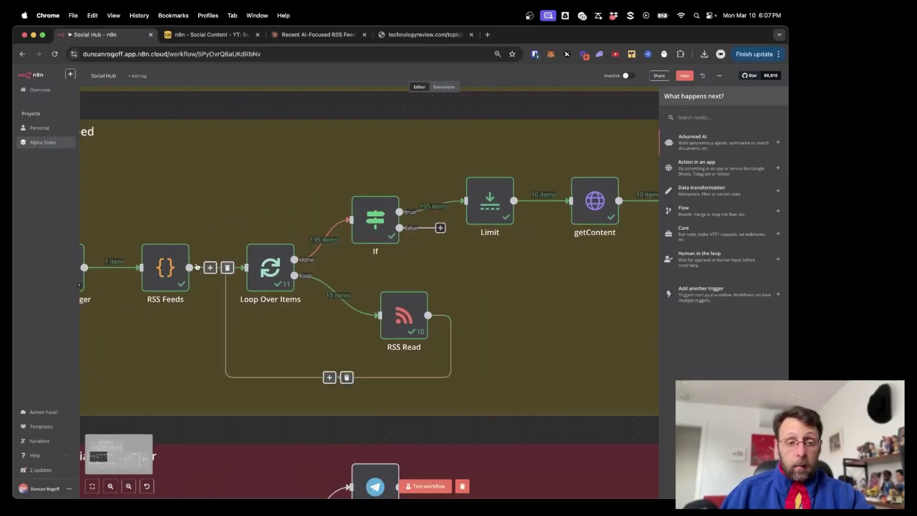
scroll(335, 225, "left", 3)
double_click(239, 256)
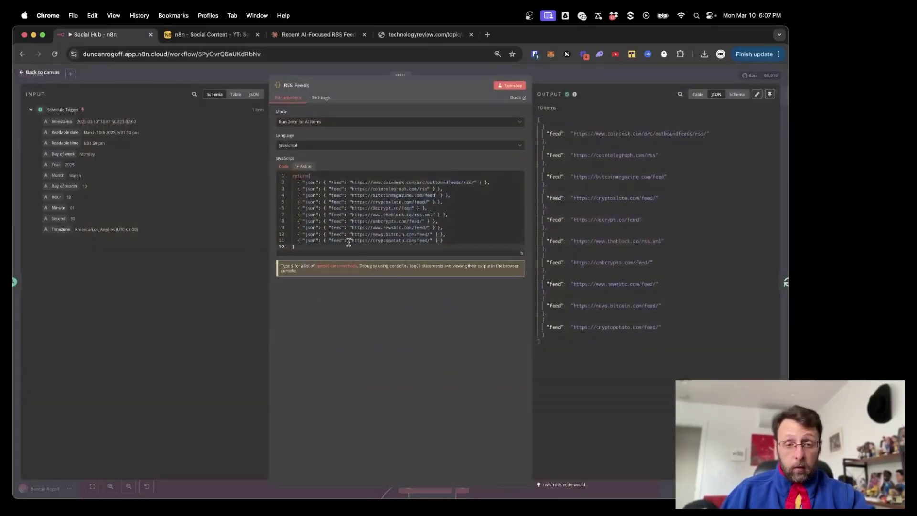
- Replace the cryptopotato feed URL in the RSS Feeds code with the copied address as a demonstration, undo it, and return to the canvas
left_click_drag(353, 242, 429, 242)
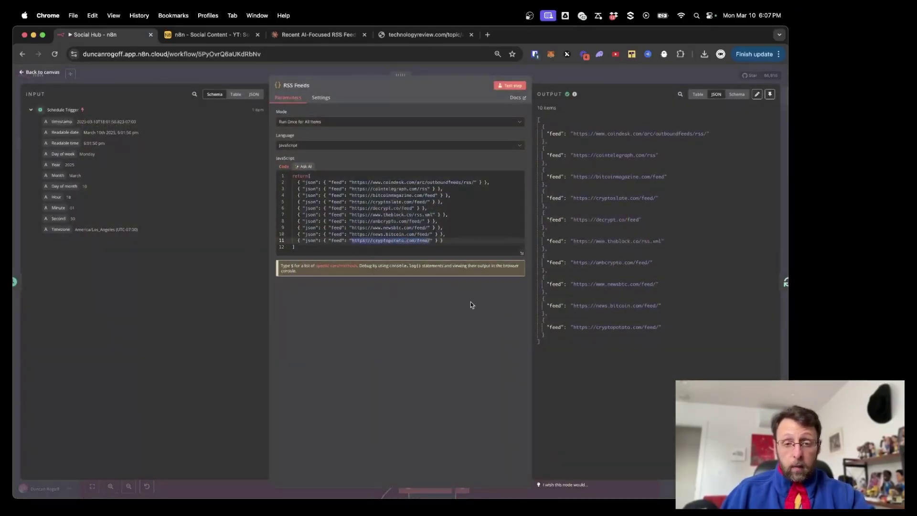
key("super+v")
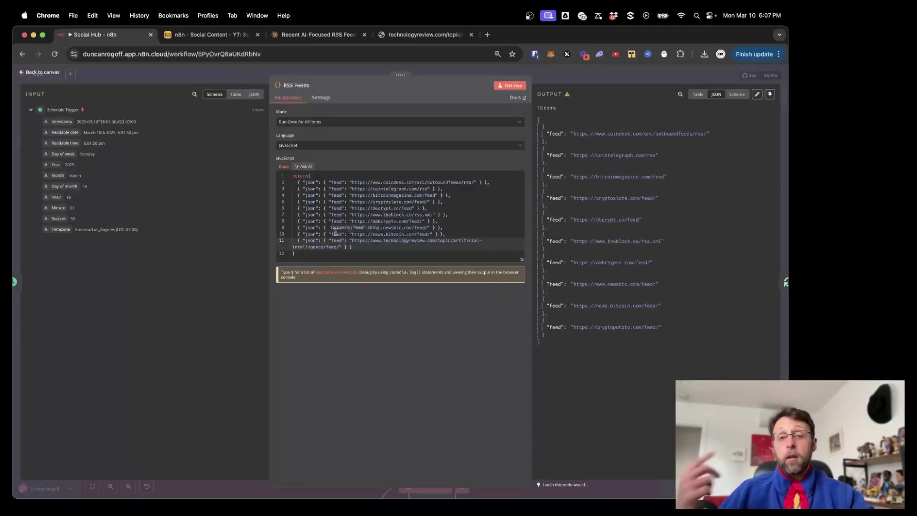
key("super+z")
left_click(228, 76)
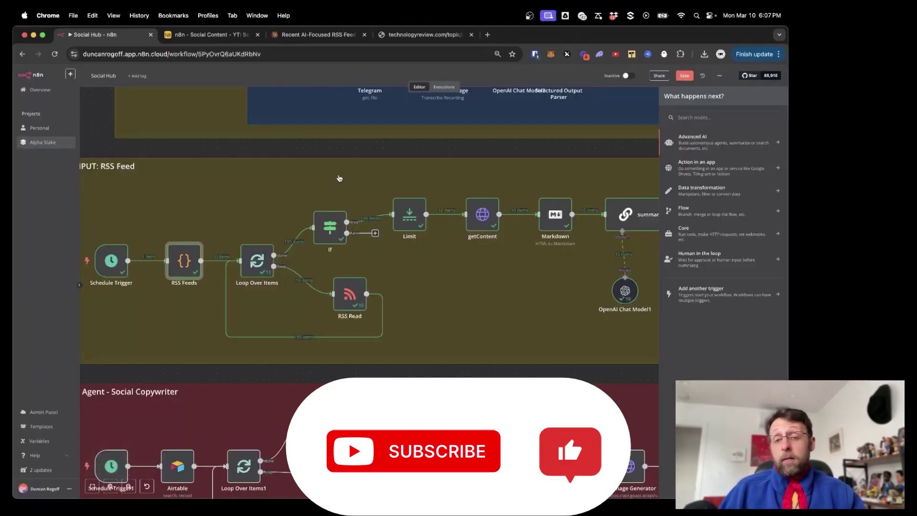
- Bring the AI Agent - Social Copywriter section of the workflow into view
scroll(339, 178, "down", 5)
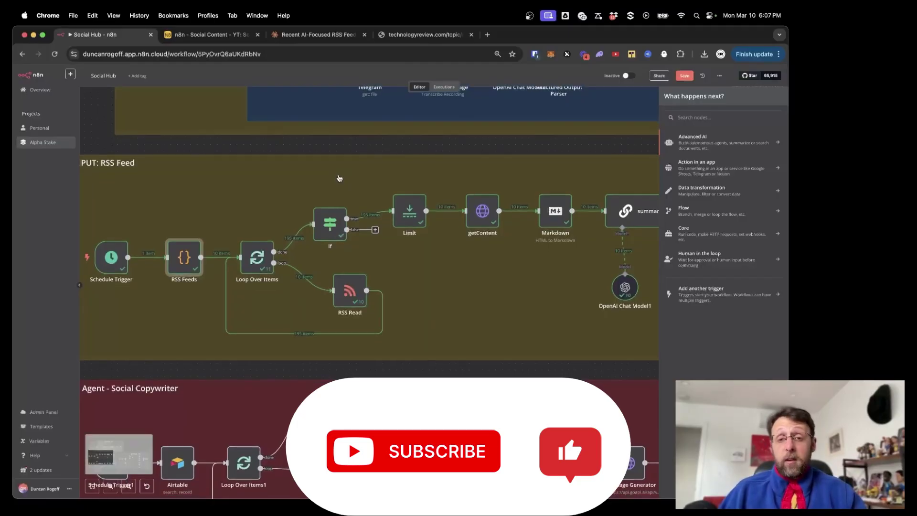
scroll(339, 178, "down", 3)
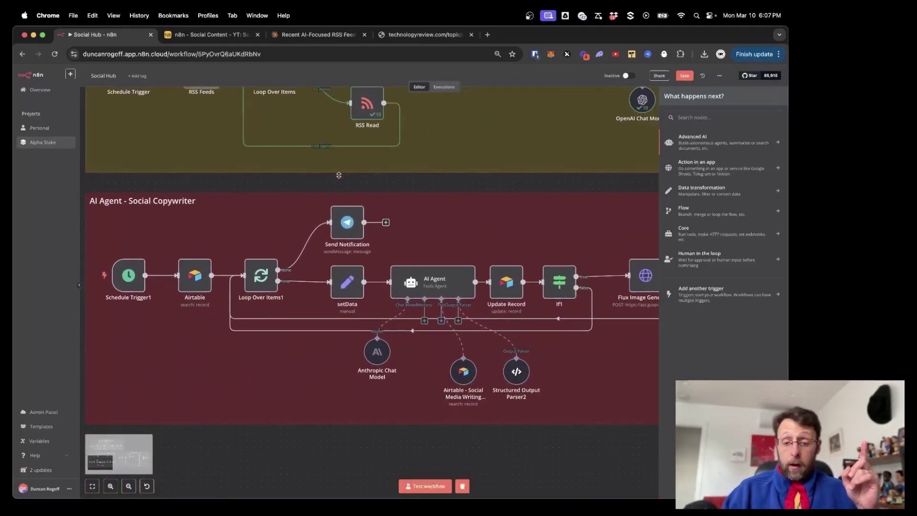